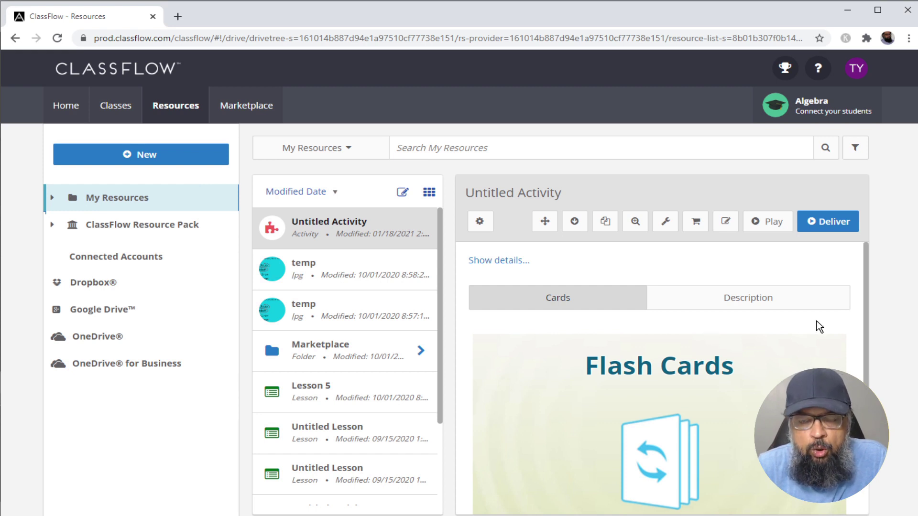
# Deliver the Flash Cards activity selected in My Resources to the Algebra class and start playing it.
pyautogui.scroll(-1, 816, 321)
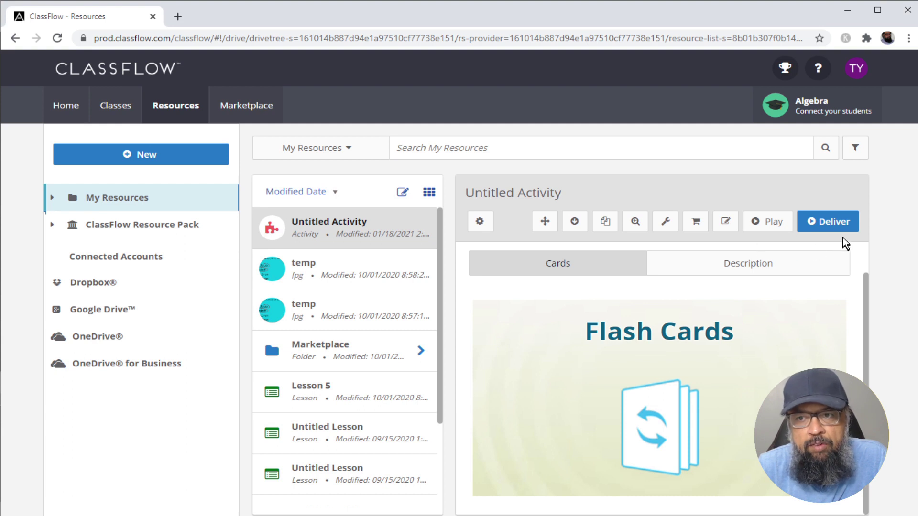
pyautogui.click(829, 225)
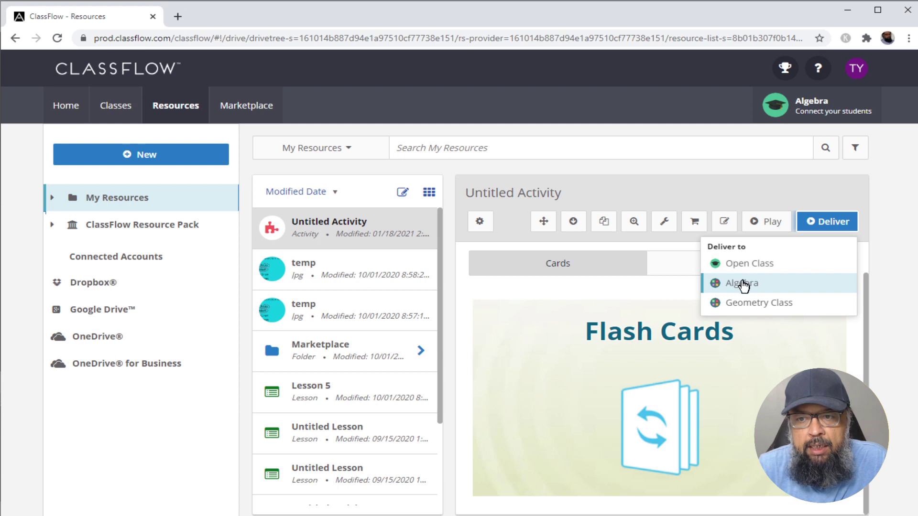
pyautogui.click(741, 285)
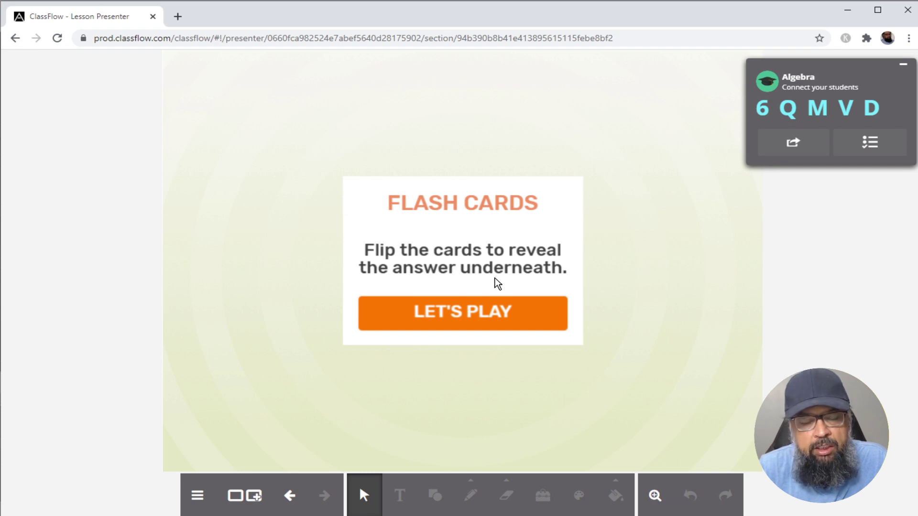
pyautogui.click(449, 316)
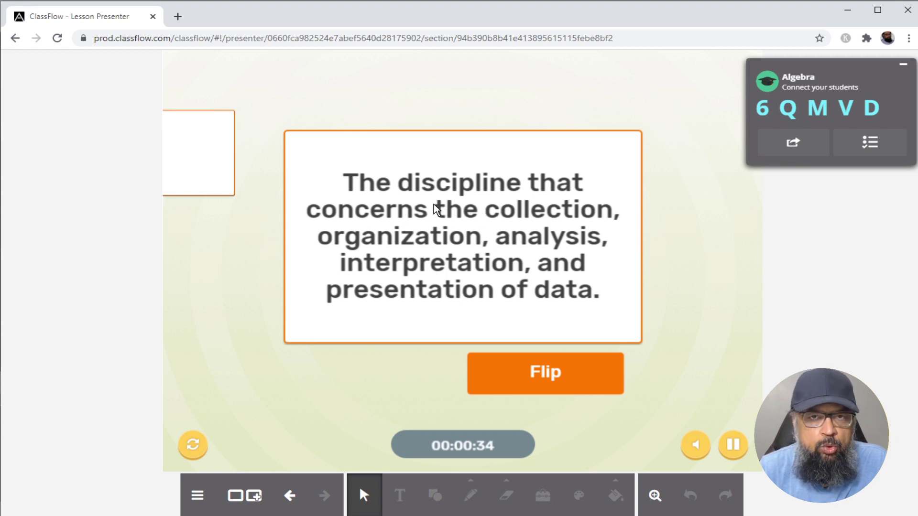
# Play the delivered flash cards by flipping two cards and advancing to the third, and pause and resume the game.
pyautogui.click(549, 375)
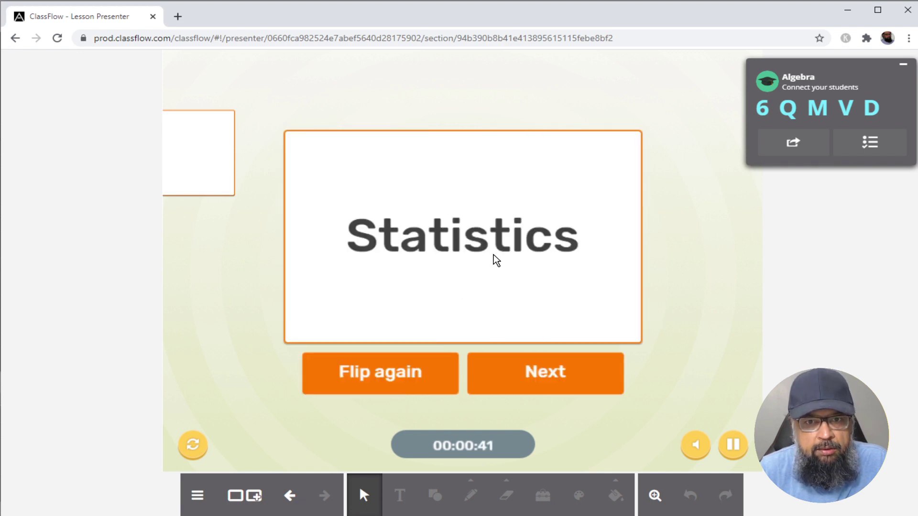
pyautogui.click(539, 380)
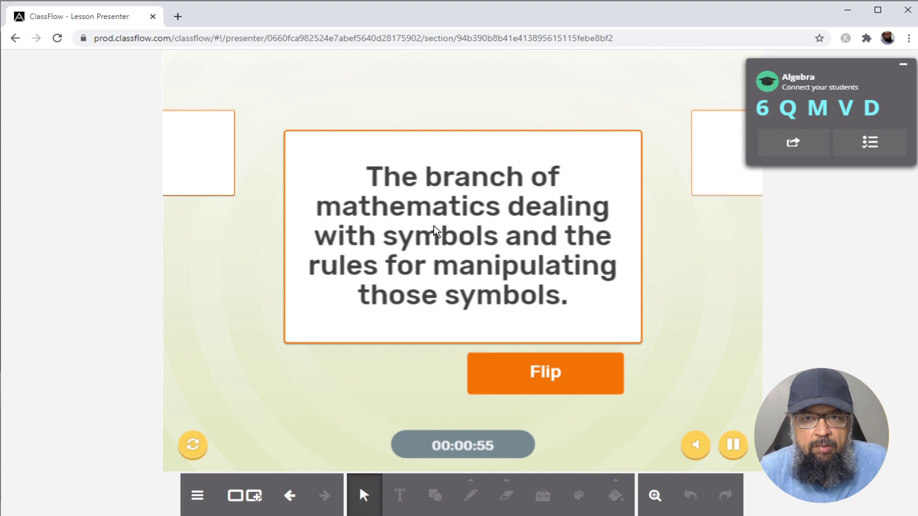
pyautogui.click(554, 389)
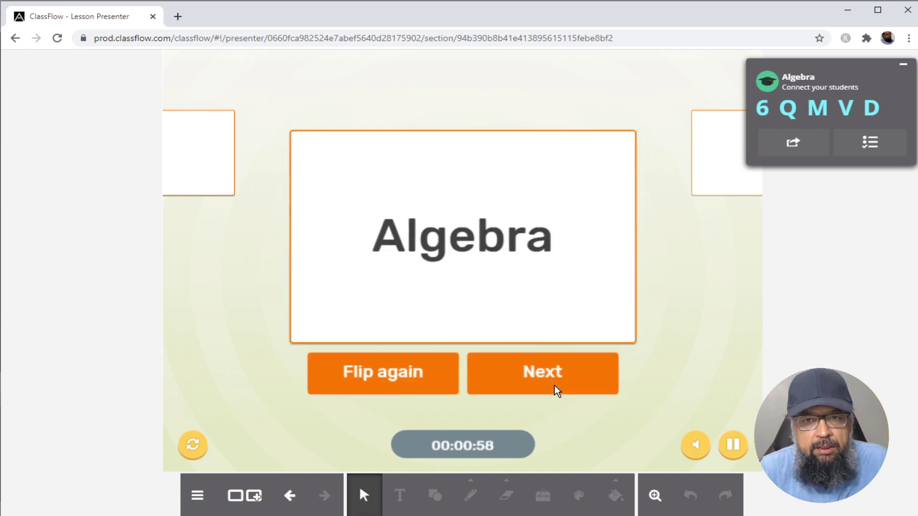
pyautogui.click(533, 370)
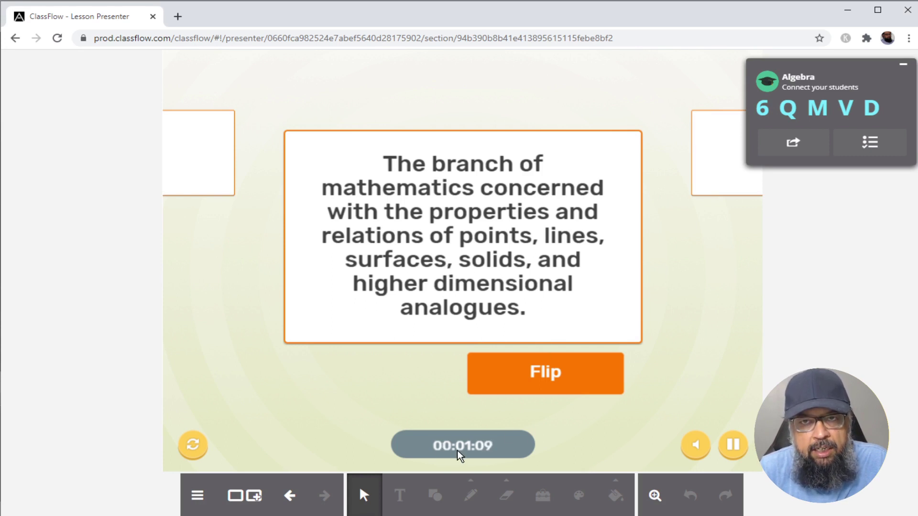
pyautogui.click(734, 450)
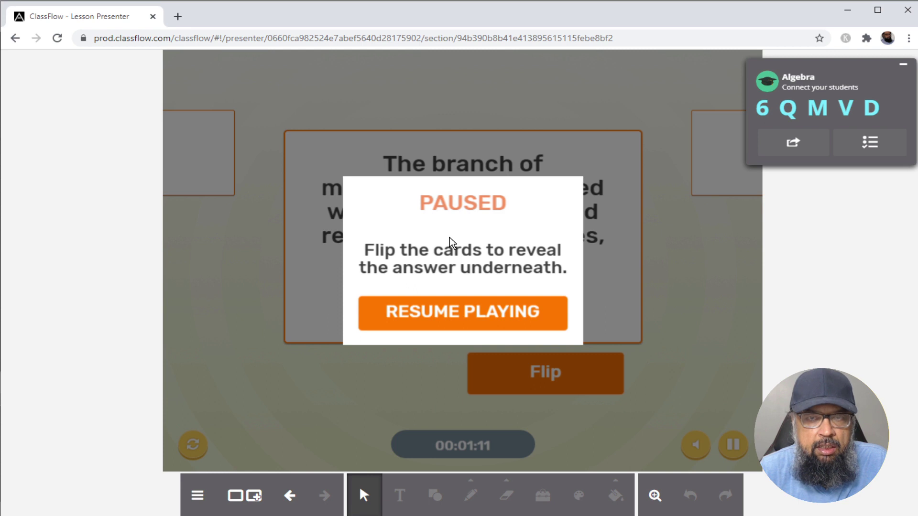
pyautogui.click(464, 319)
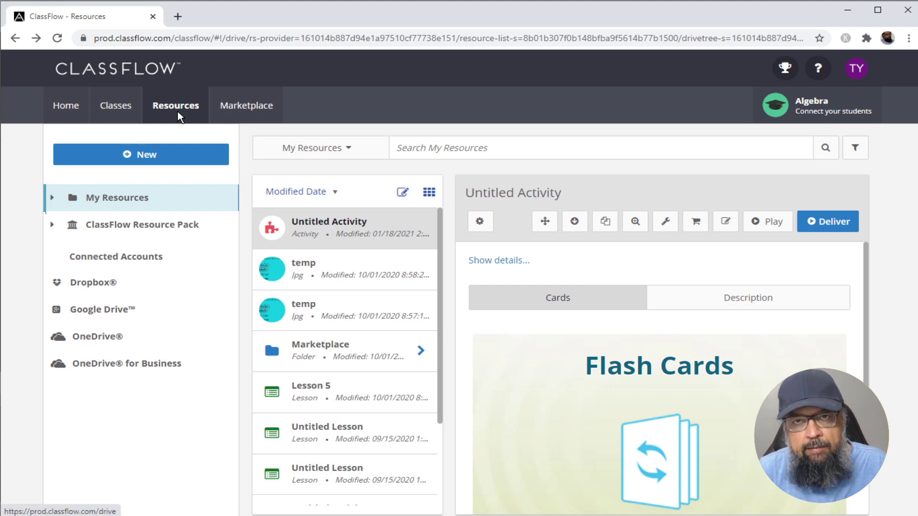
# Create a new activity from the home page and change its type to Flash Cards.
pyautogui.click(65, 109)
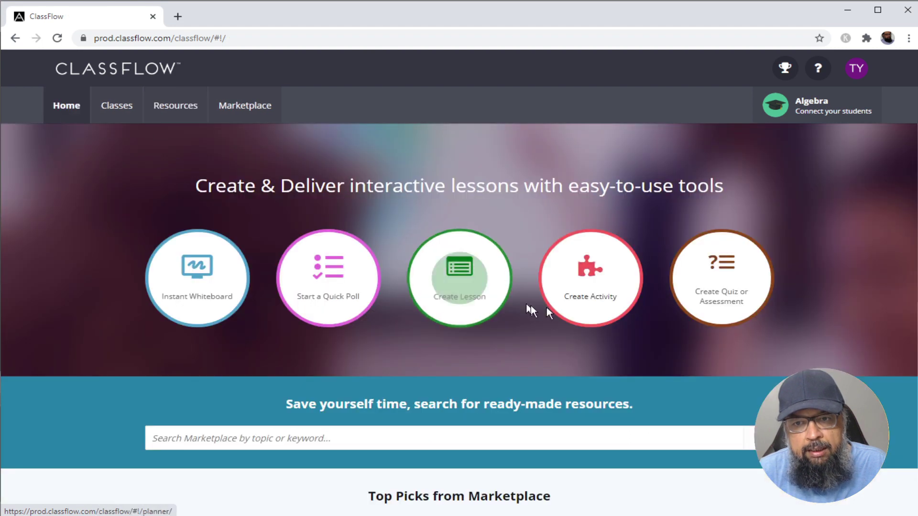
pyautogui.click(589, 303)
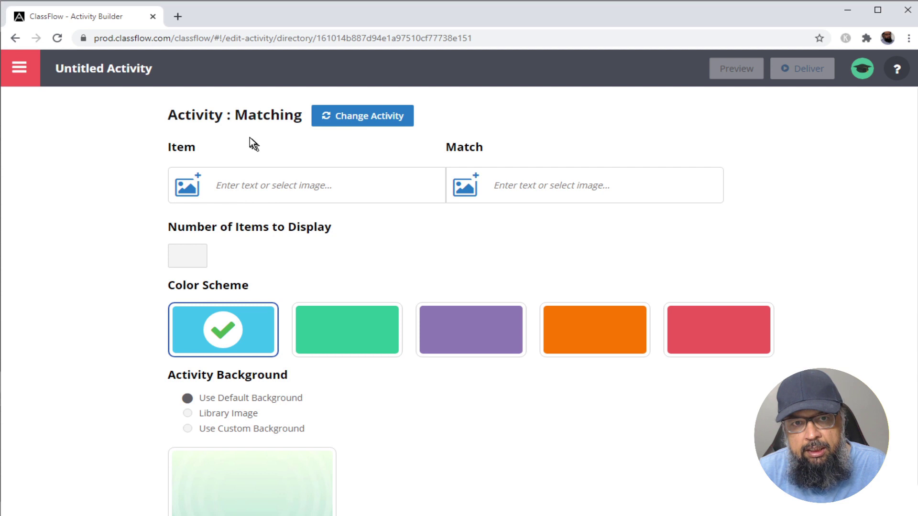
pyautogui.click(356, 123)
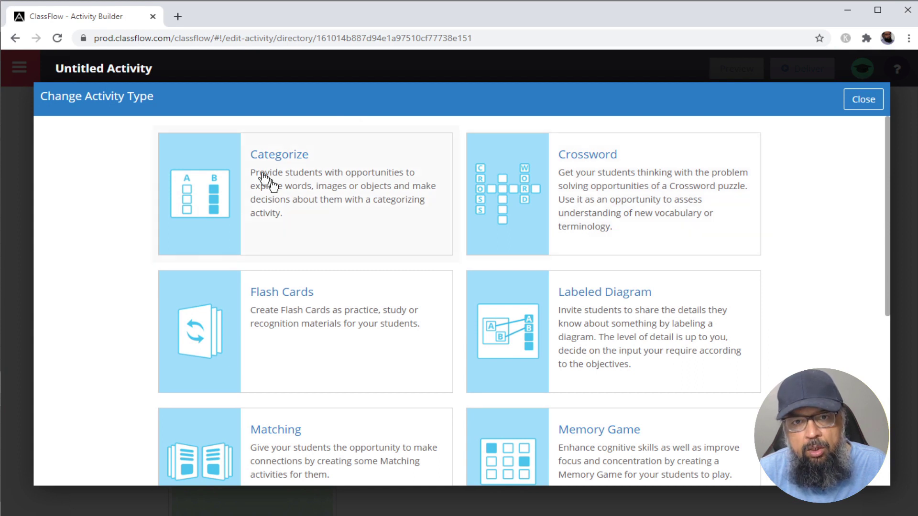
pyautogui.scroll(-5, 635, 285)
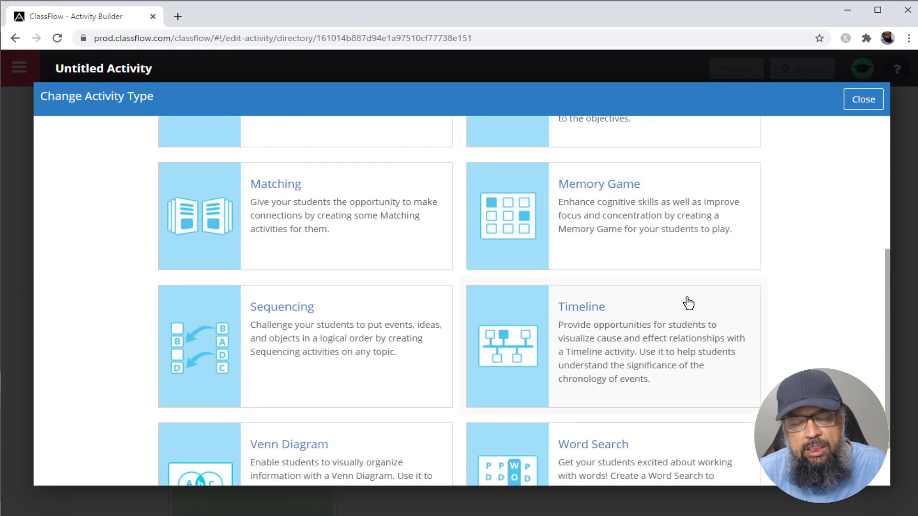
pyautogui.scroll(-2, 686, 303)
pyautogui.scroll(5, 689, 303)
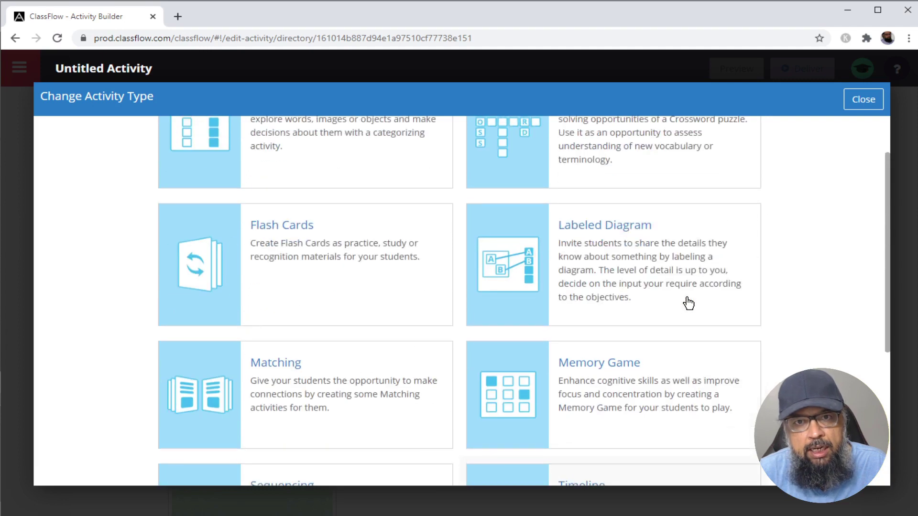
pyautogui.scroll(2, 688, 304)
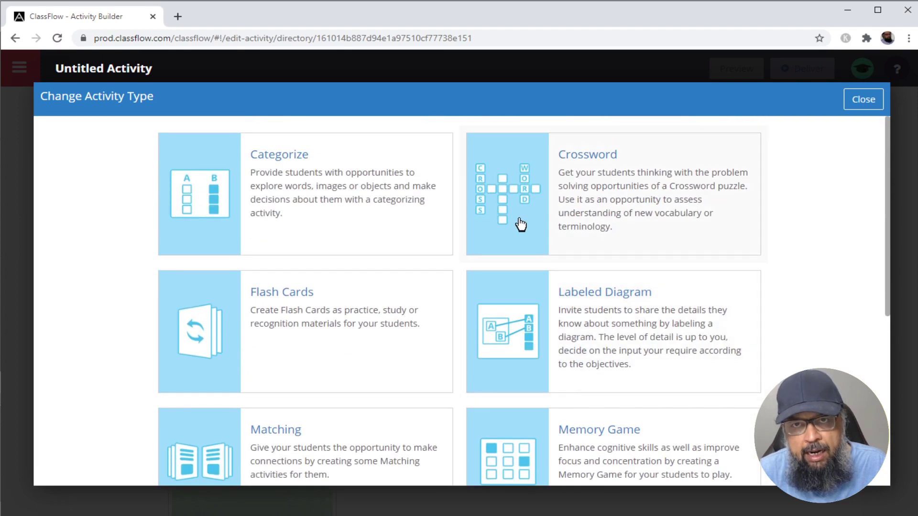
pyautogui.click(293, 301)
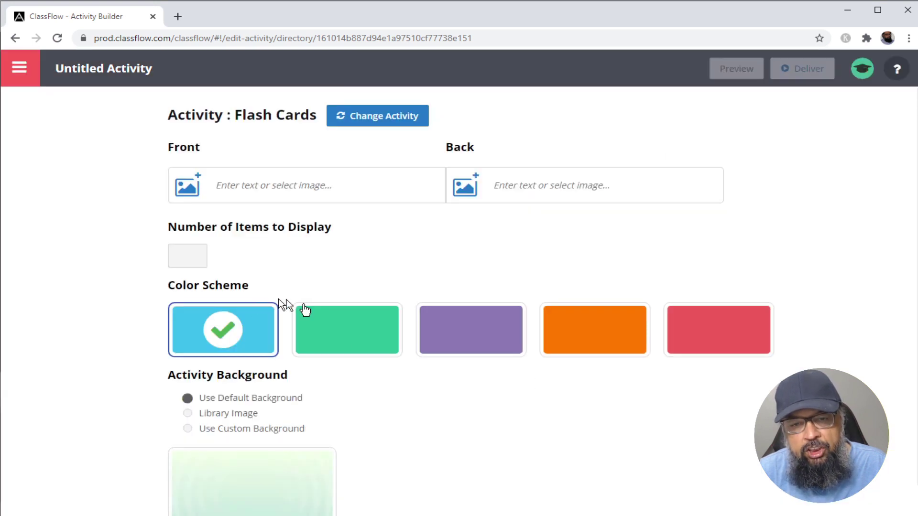
# Set the flash cards activity's color scheme to orange.
pyautogui.click(343, 338)
pyautogui.click(447, 336)
pyautogui.click(576, 342)
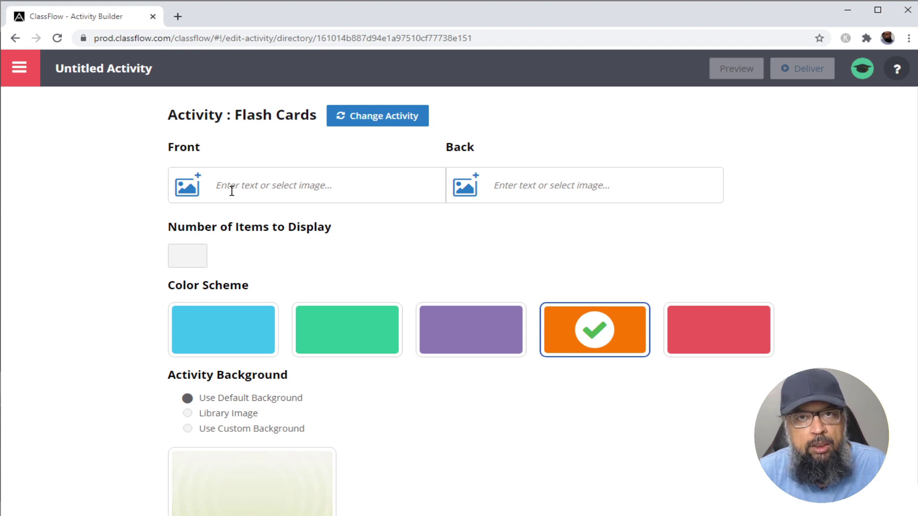
# Copy the geometry definition in cell B2 of the Flash Cards Data spreadsheet into the first card's Front in ClassFlow.
pyautogui.hotkey('alt', 'Tab')
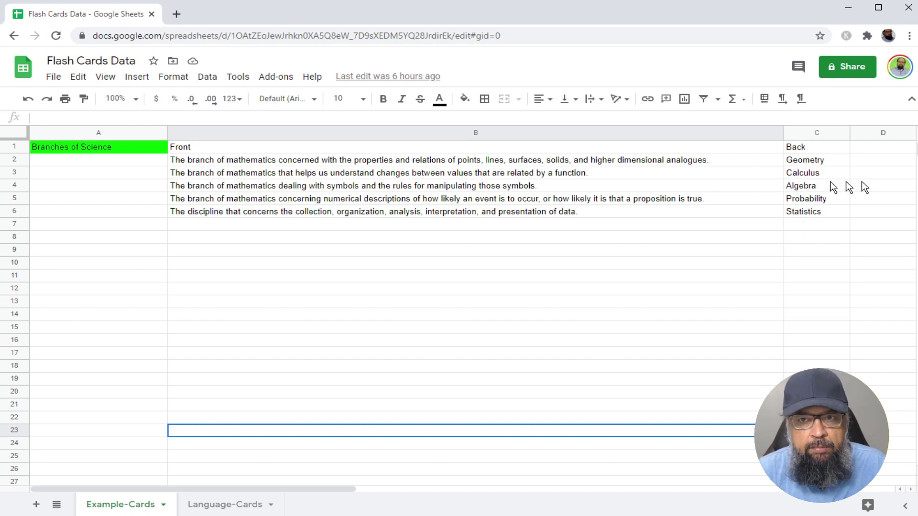
pyautogui.click(664, 166)
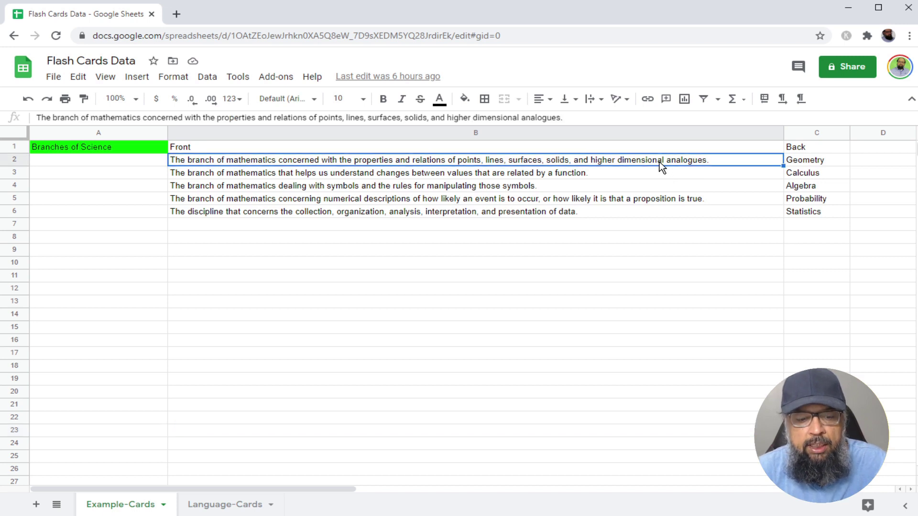
pyautogui.hotkey('ctrl', 'c')
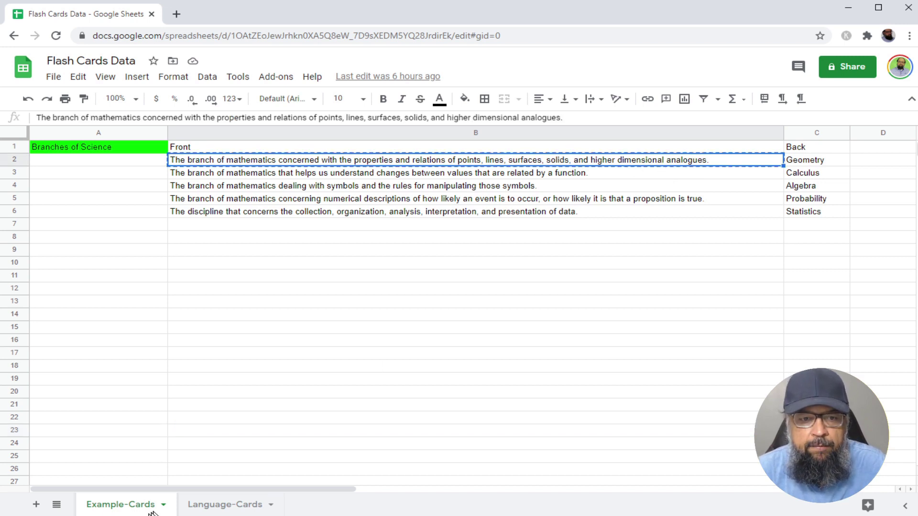
pyautogui.hotkey('alt', 'Tab')
pyautogui.click(245, 190)
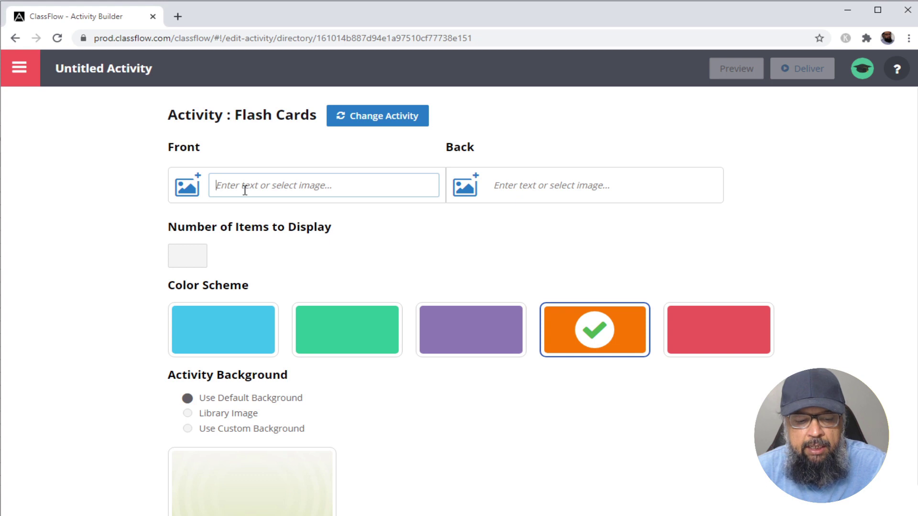
pyautogui.hotkey('ctrl', 'v')
# Copy the answer "Geometry" from cell C2 of the Google Sheets spreadsheet into the first card's Back in ClassFlow.
pyautogui.hotkey('alt', 'Tab')
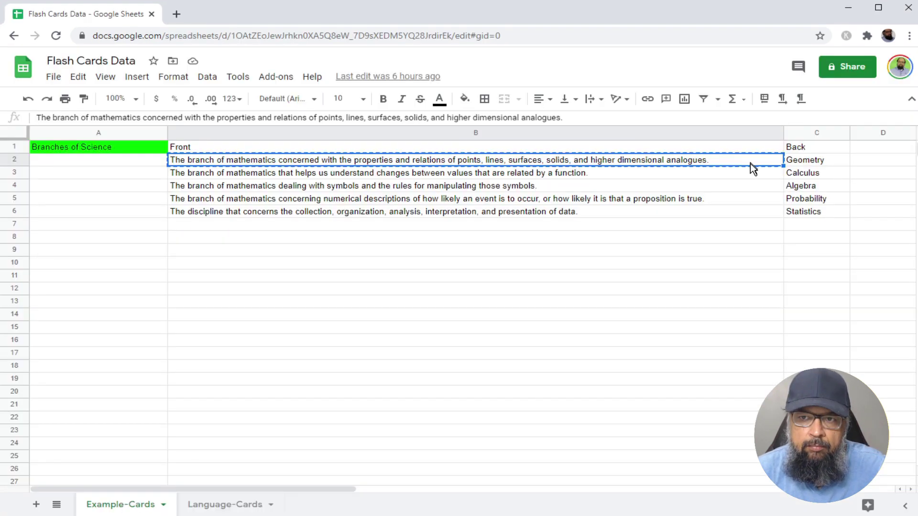
pyautogui.click(797, 163)
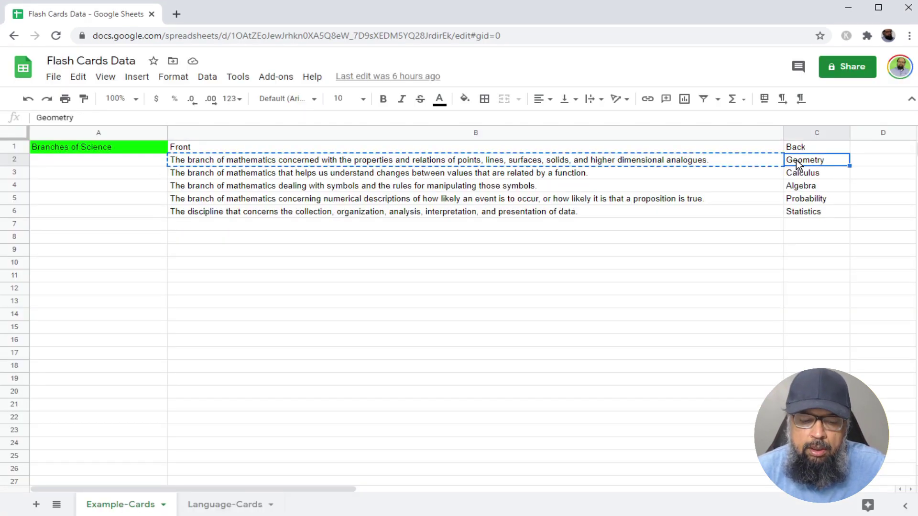
pyautogui.hotkey('ctrl', 'c')
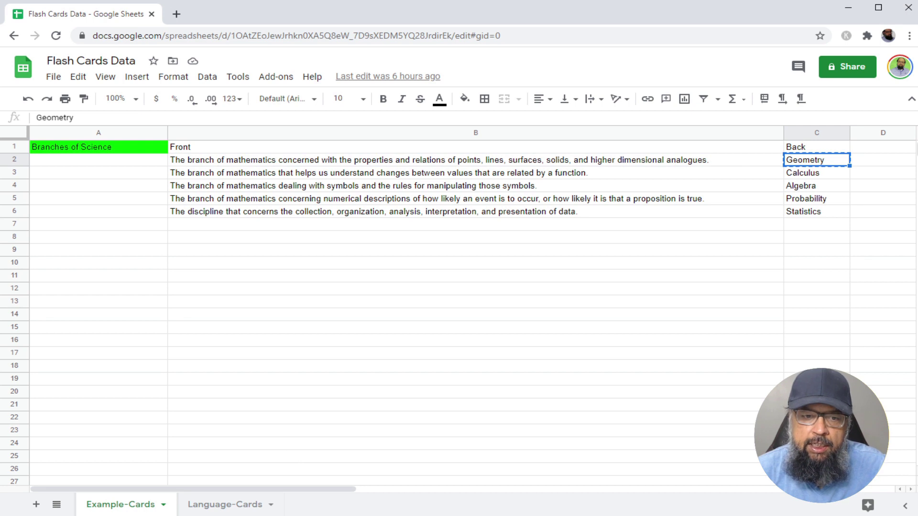
pyautogui.click(263, 515)
pyautogui.click(168, 473)
pyautogui.hotkey('ctrl', 'v')
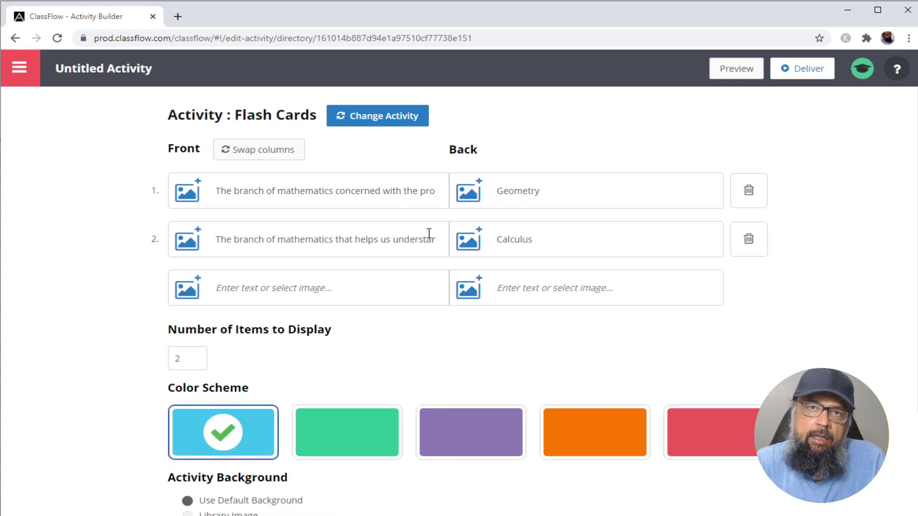
# Preview the flash cards activity by playing it and flipping a card, and view the saved activity in Resources.
pyautogui.click(739, 77)
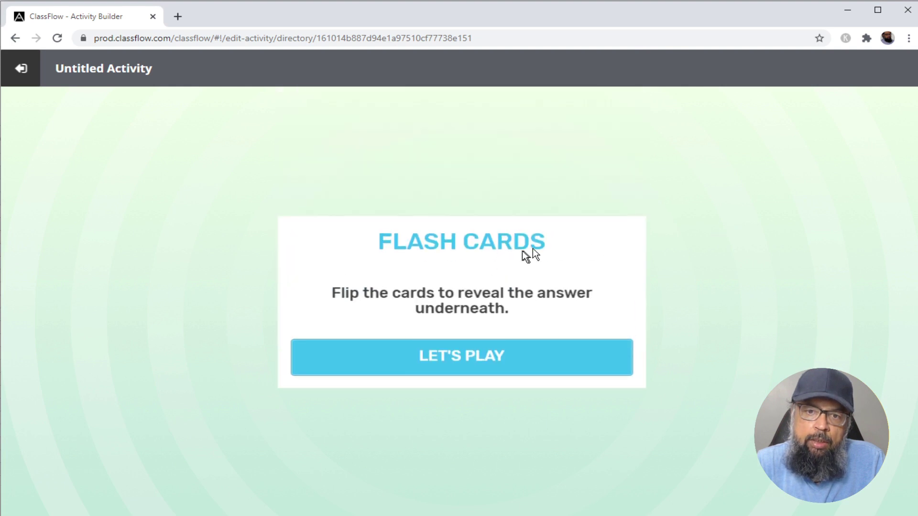
pyautogui.click(464, 361)
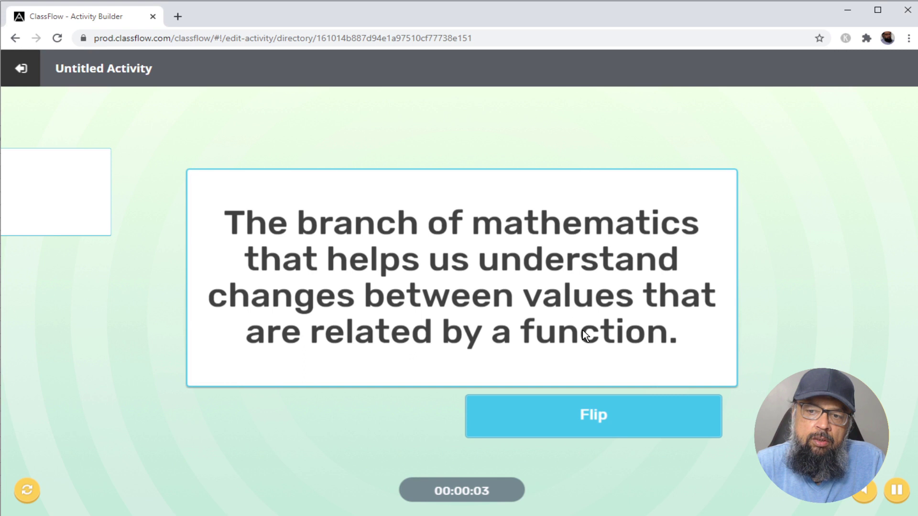
pyautogui.click(587, 415)
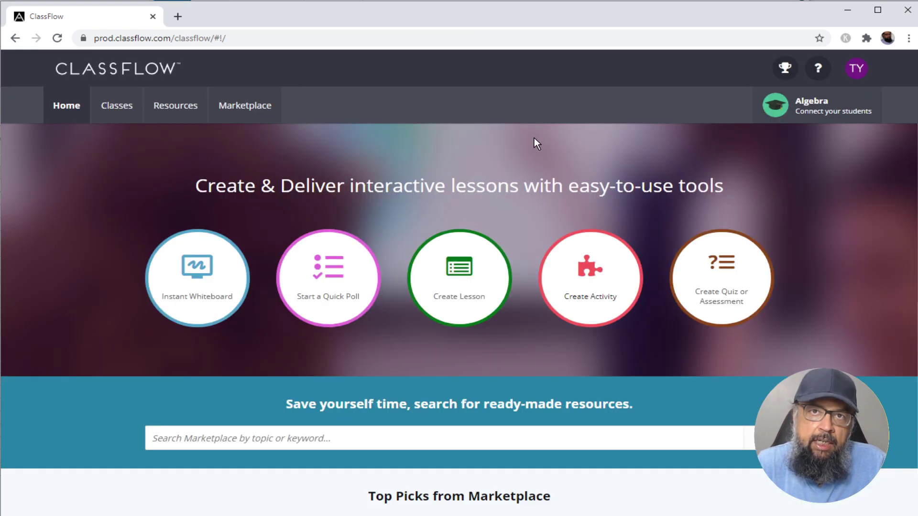
pyautogui.click(176, 111)
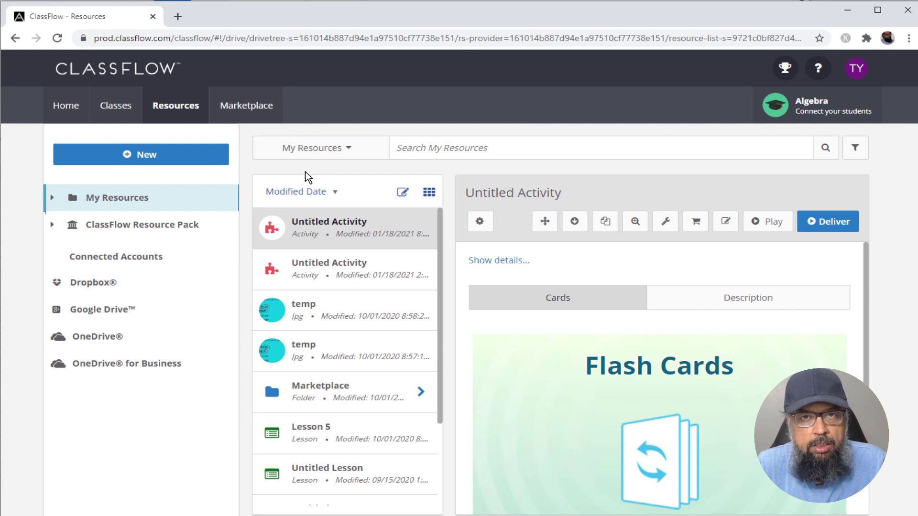
# Switch to the spreadsheet's browser window, search Google for "anki" in a new tab, and open the "Anki - powerful, intelligent flashcards" result.
pyautogui.hotkey('alt', 'Tab')
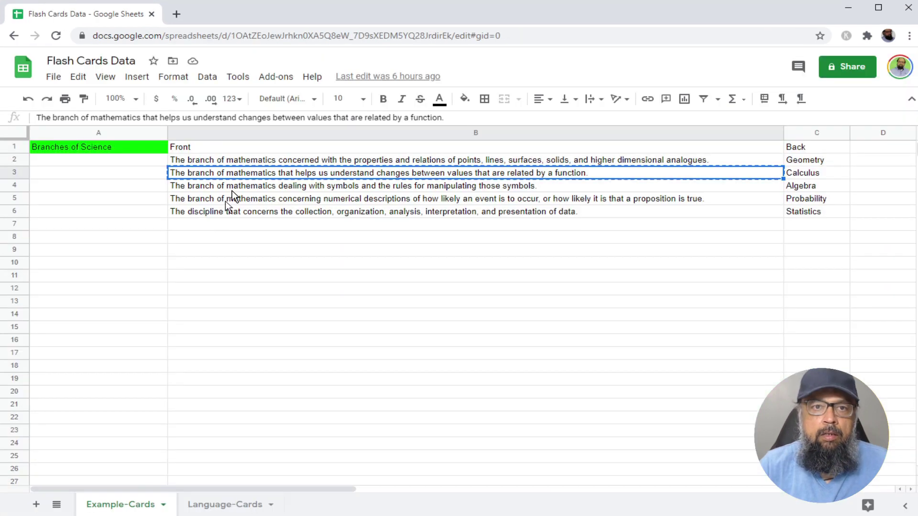
pyautogui.click(179, 16)
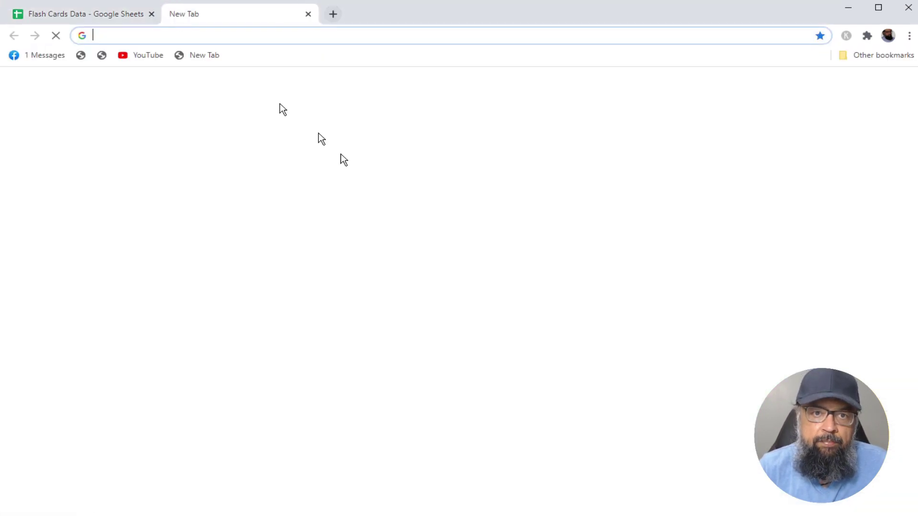
pyautogui.click(348, 251)
pyautogui.write('anki')
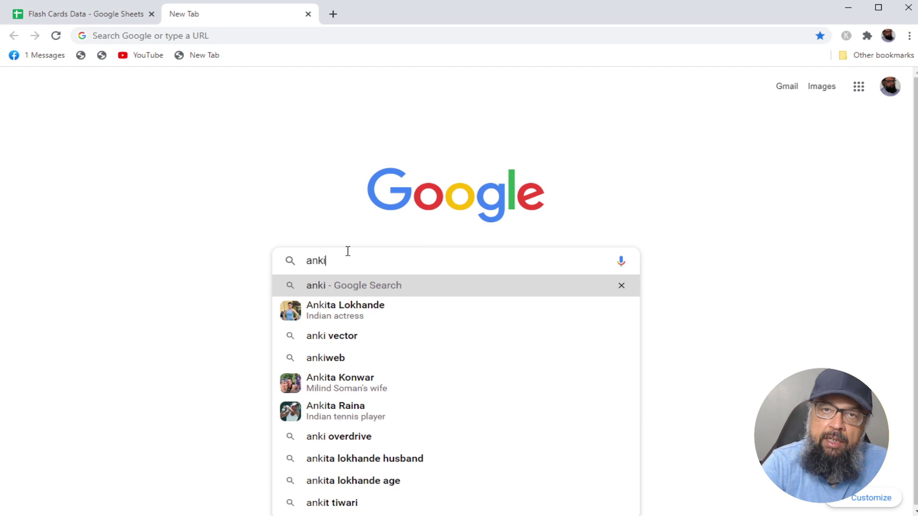
pyautogui.press('Return')
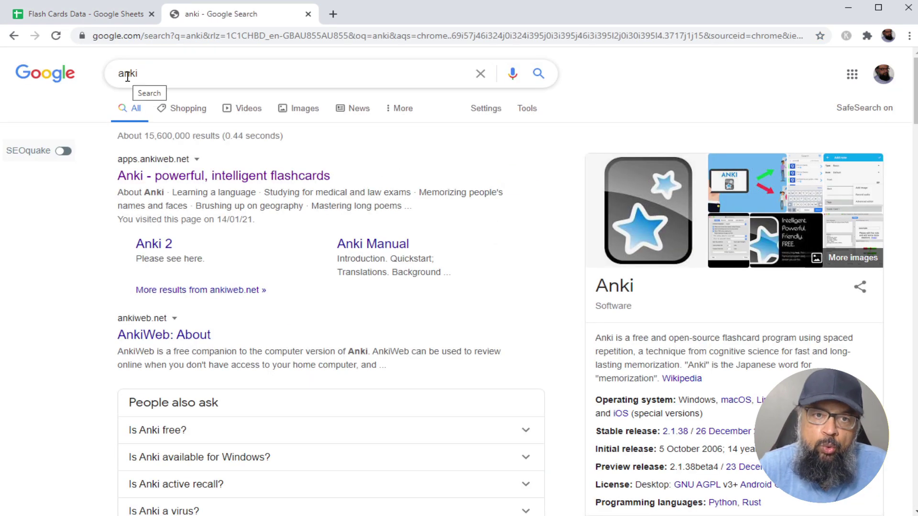
pyautogui.click(166, 187)
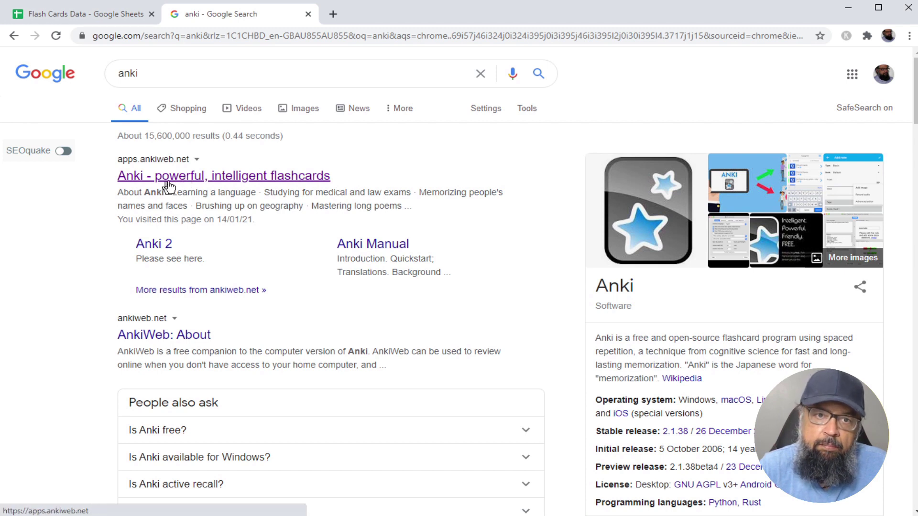
# View the Download Anki section of the Anki website, and close that page.
pyautogui.click(226, 178)
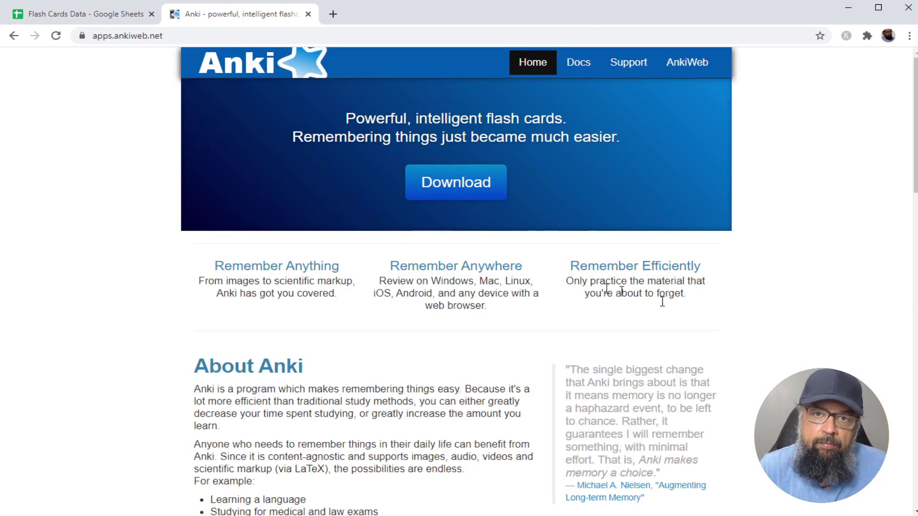
pyautogui.click(460, 189)
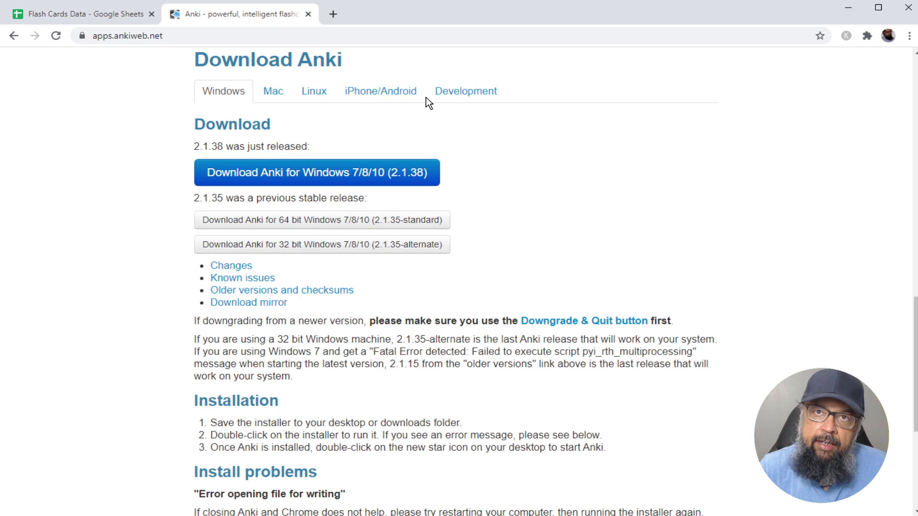
pyautogui.click(308, 14)
# Switch to the desktop, launch Anki, and delete the existing "Branches of Science" deck.
pyautogui.press('super+d')
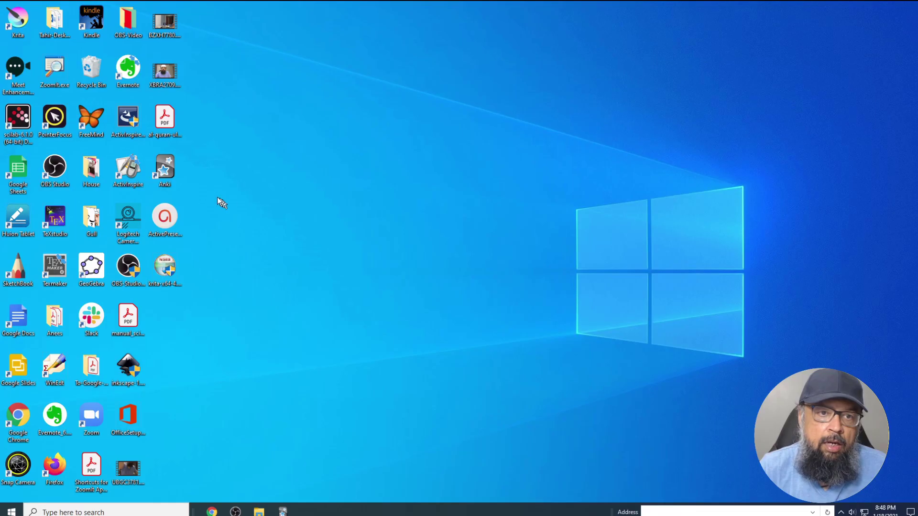
pyautogui.doubleClick(167, 174)
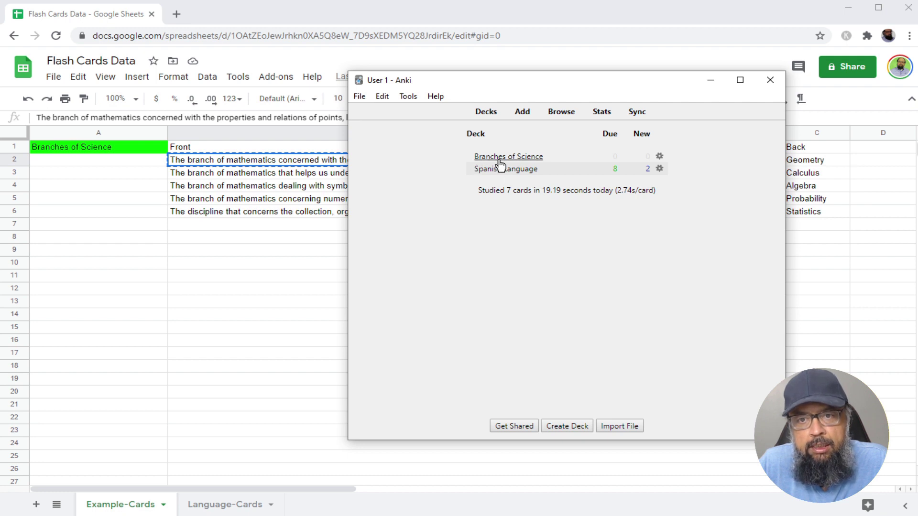
pyautogui.click(660, 156)
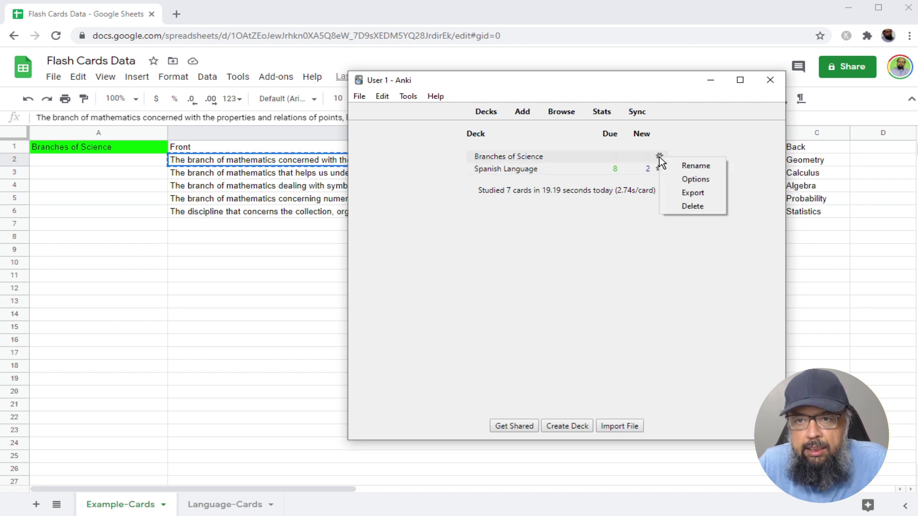
pyautogui.click(697, 209)
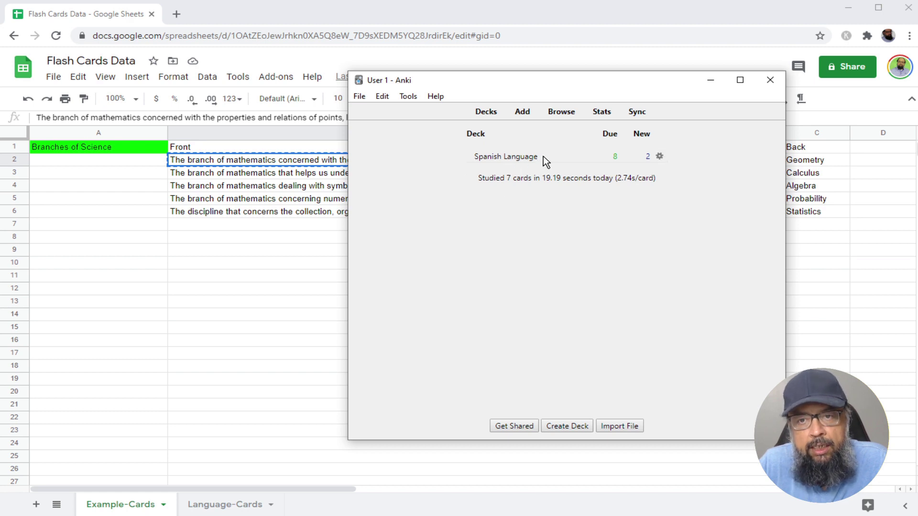
# Create a new Anki deck named "Brances of Science".
pyautogui.click(569, 427)
pyautogui.write('Brances')
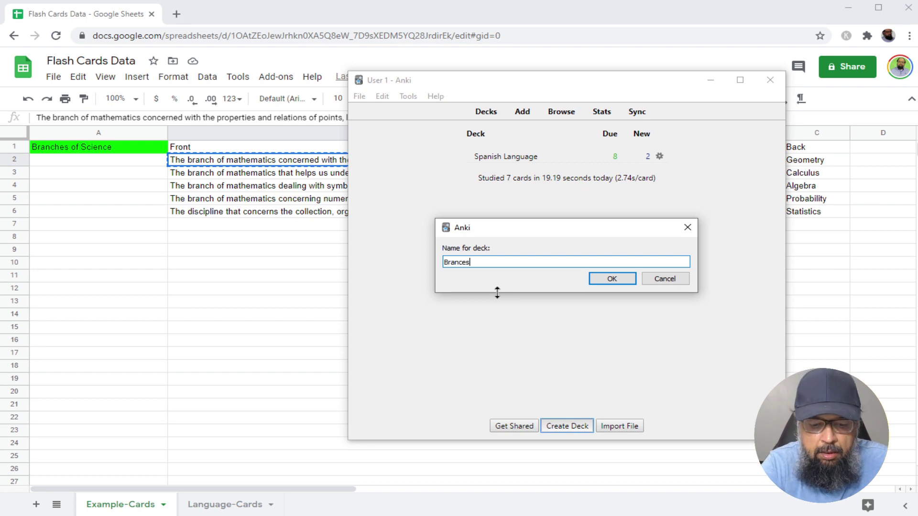
pyautogui.write(' of Science')
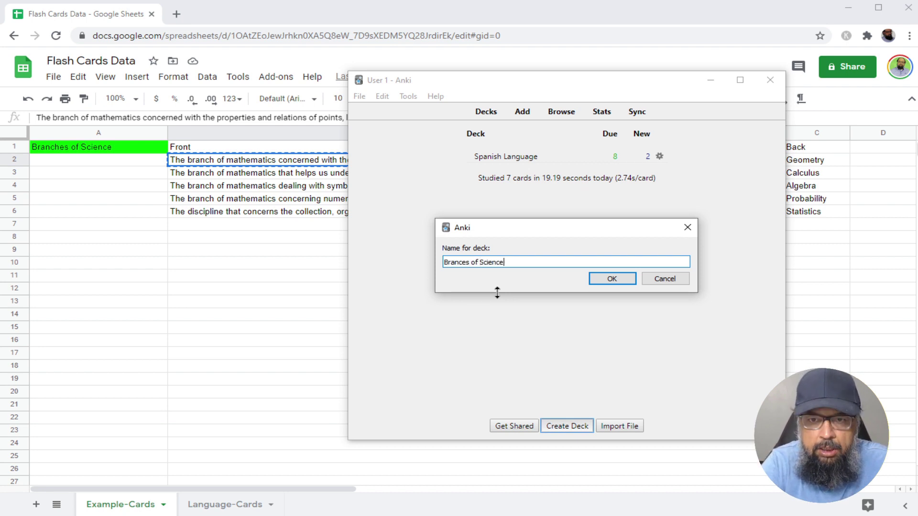
pyautogui.press('Return')
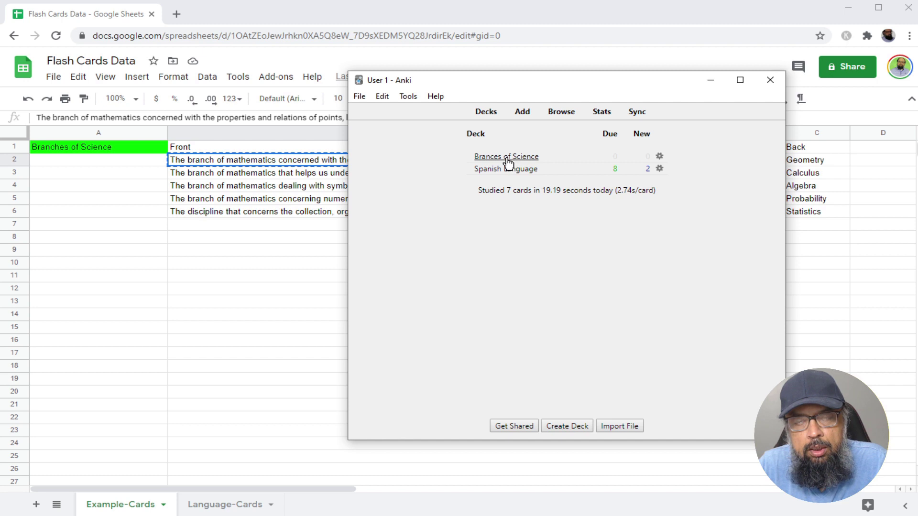
# Start adding a new card and assign it to the "Brances of Science" deck.
pyautogui.click(522, 113)
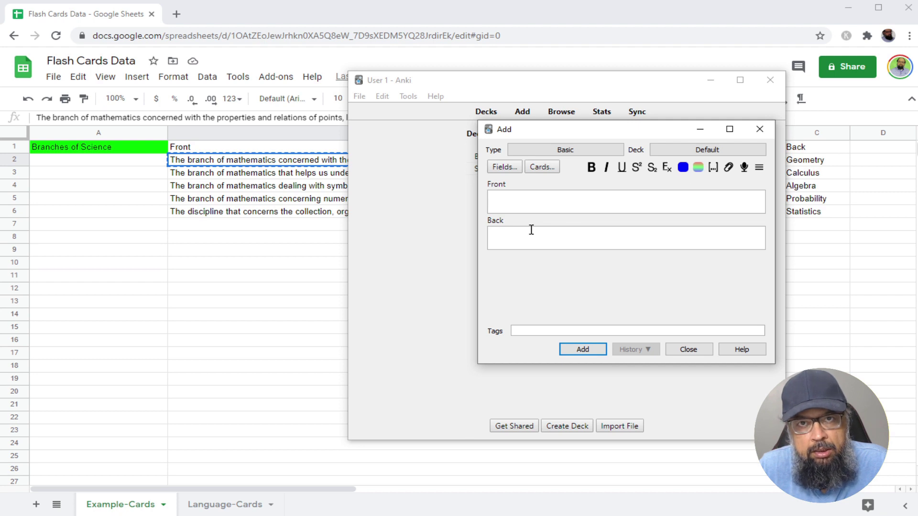
pyautogui.click(693, 151)
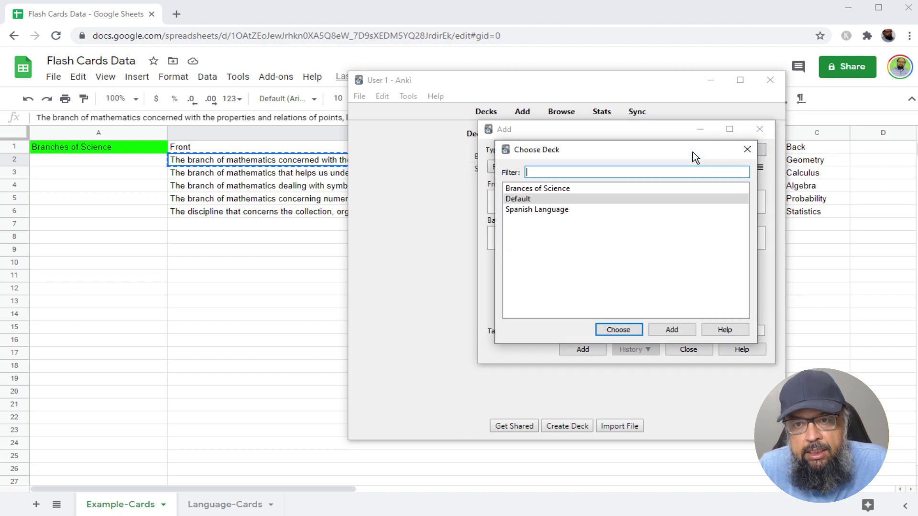
pyautogui.click(553, 190)
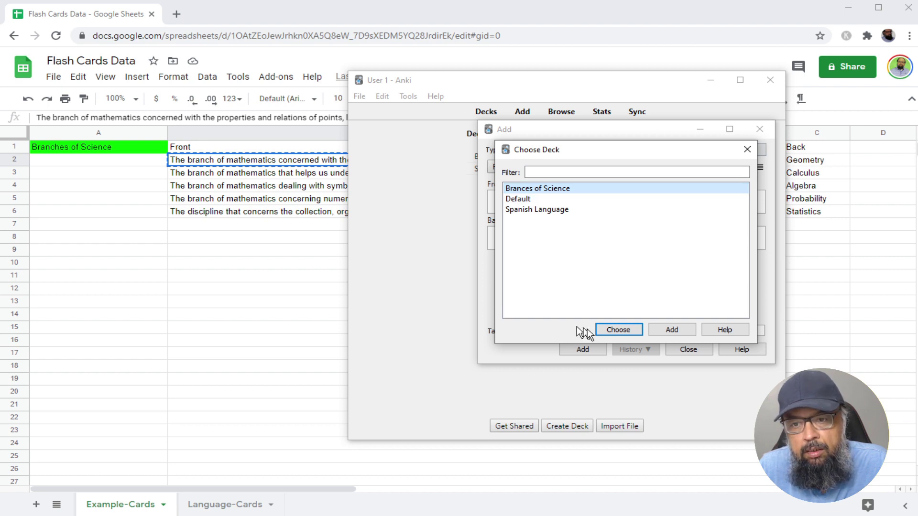
pyautogui.click(622, 330)
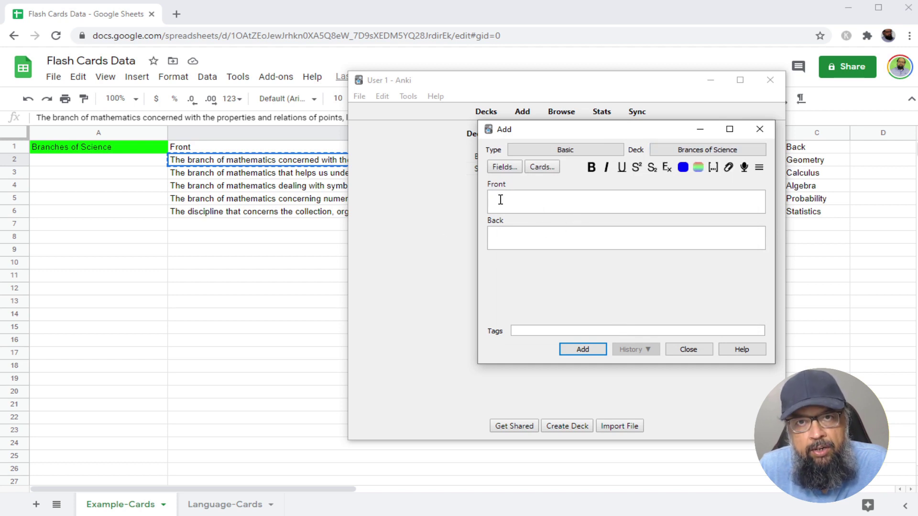
# Copy the probability definition from cell B5 of the Flash Cards Data spreadsheet into the new Anki card's Front.
pyautogui.click(263, 182)
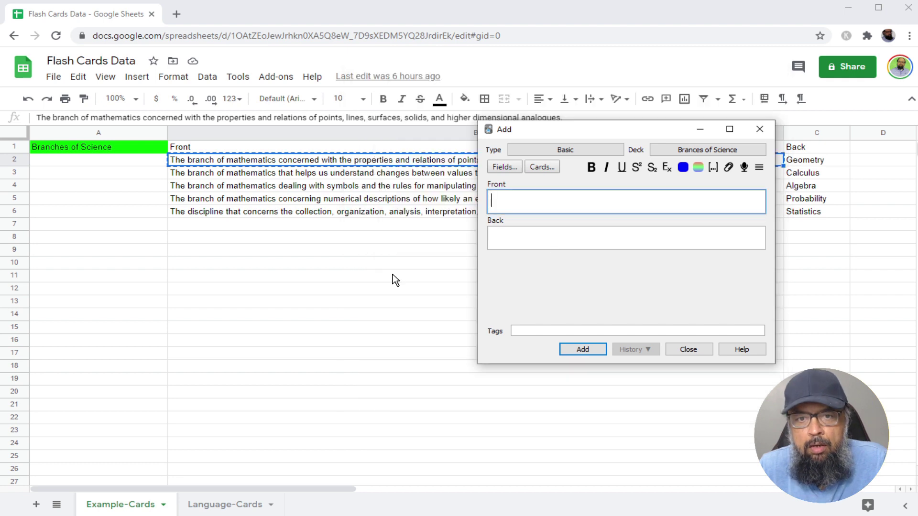
pyautogui.click(320, 200)
pyautogui.hotkey('ctrl', 'c')
pyautogui.moveTo(239, 512)
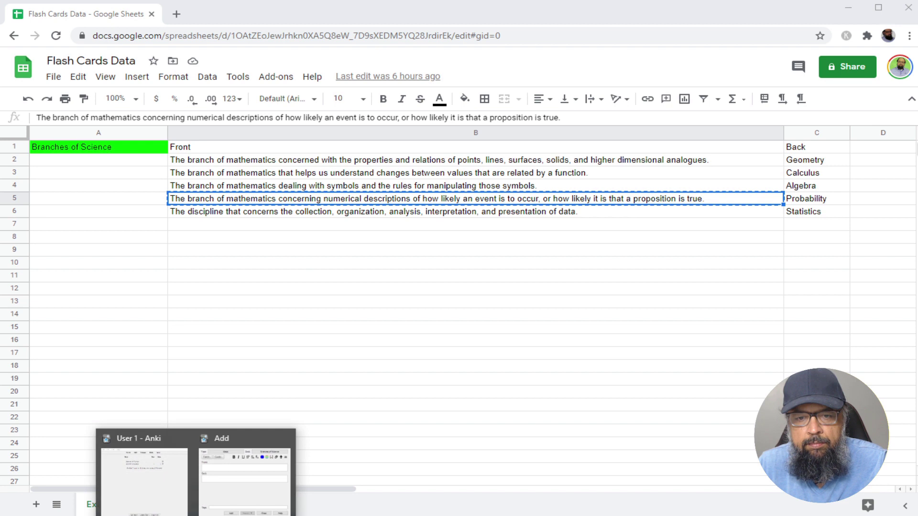
pyautogui.click(247, 468)
pyautogui.hotkey('ctrl', 'v')
# Copy "Probability" from spreadsheet cell C5 into the card's Back, and add the card to the deck.
pyautogui.click(529, 287)
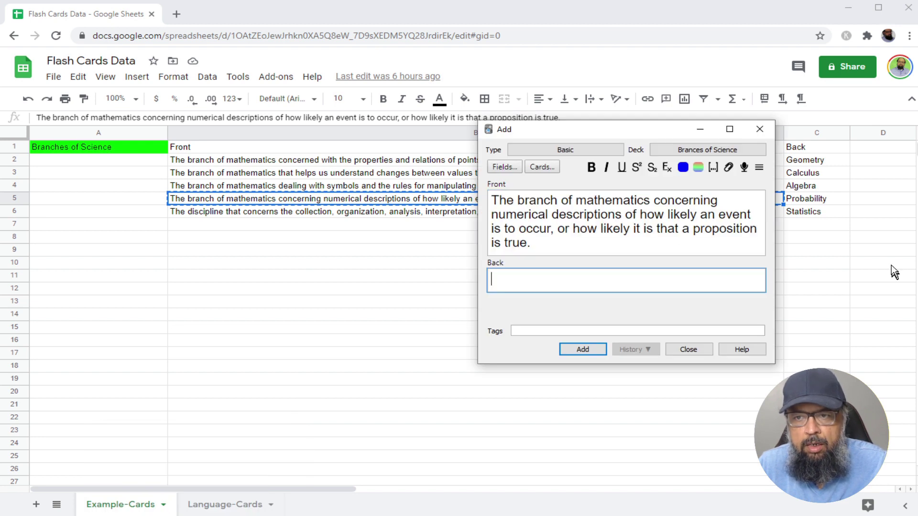
pyautogui.click(813, 200)
pyautogui.hotkey('ctrl', 'c')
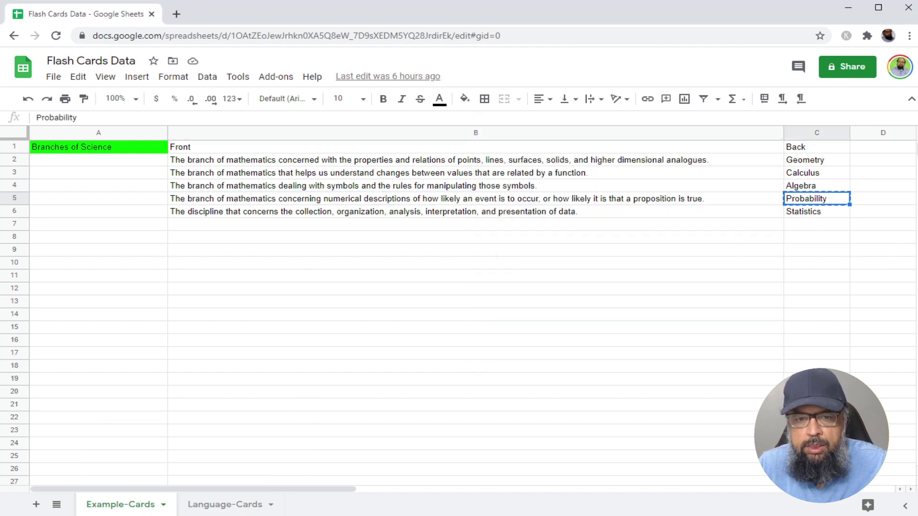
pyautogui.moveTo(239, 512)
pyautogui.click(246, 468)
pyautogui.hotkey('ctrl', 'v')
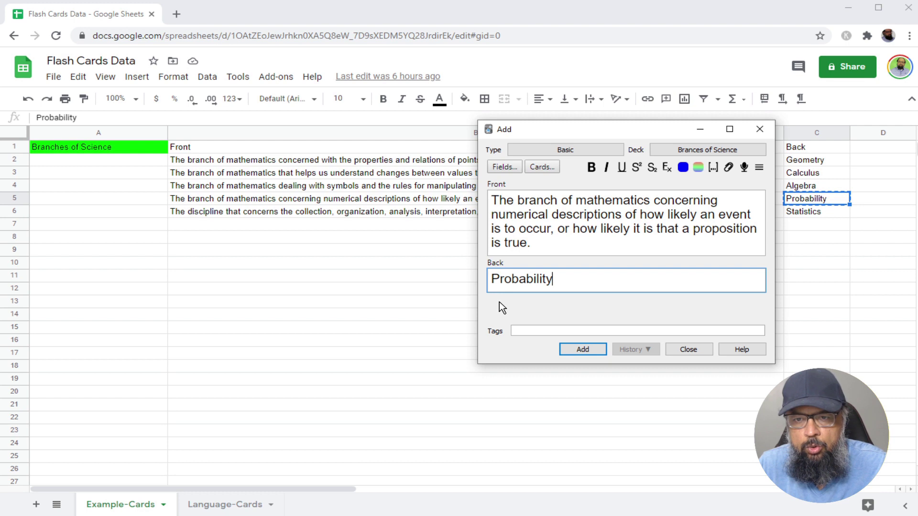
pyautogui.click(583, 351)
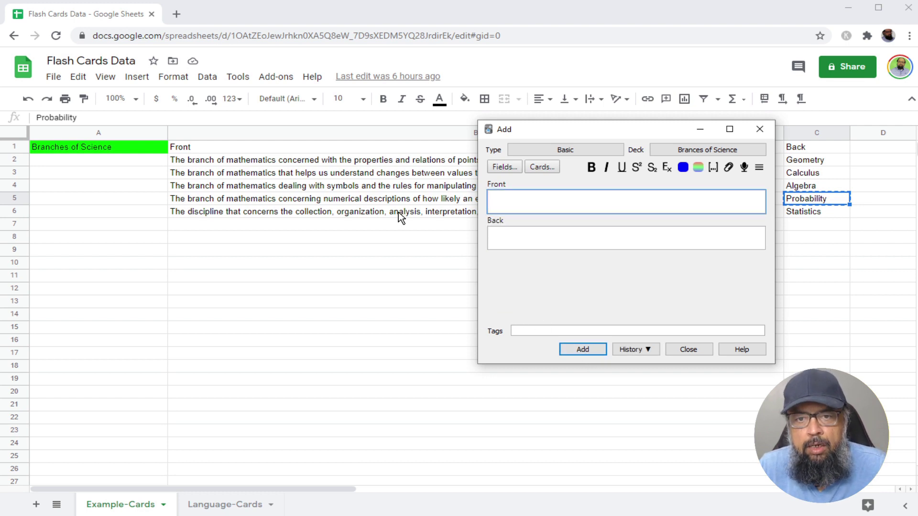
# Copy the data collection and analysis definition from spreadsheet cell B6 into the next Anki card's Front.
pyautogui.click(399, 213)
pyautogui.hotkey('ctrl', 'c')
pyautogui.hotkey('alt', 'Tab')
pyautogui.hotkey('ctrl', 'v')
# Copy "Statistics" from spreadsheet cell C6 into the card's Back, add the card, and finish adding cards.
pyautogui.click(831, 214)
pyautogui.hotkey('ctrl', 'c')
pyautogui.click(246, 466)
pyautogui.click(532, 272)
pyautogui.hotkey('ctrl', 'v')
pyautogui.click(583, 350)
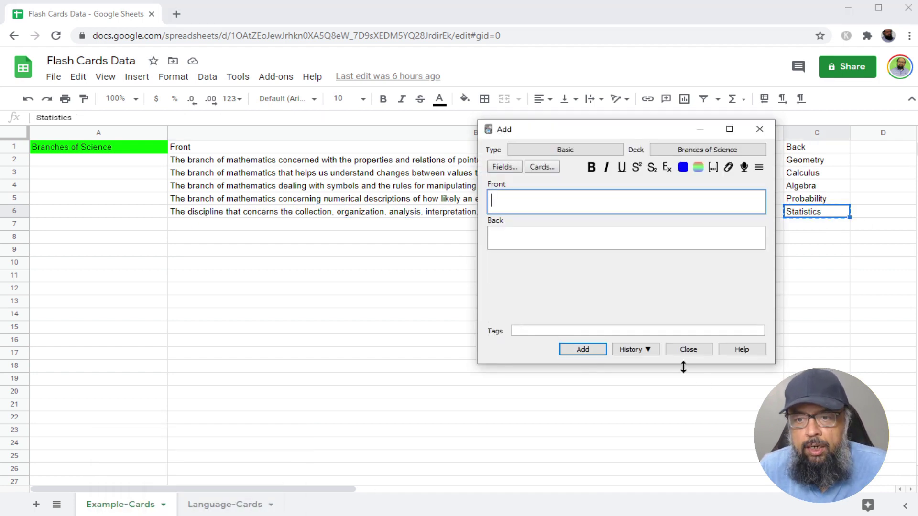
pyautogui.click(689, 350)
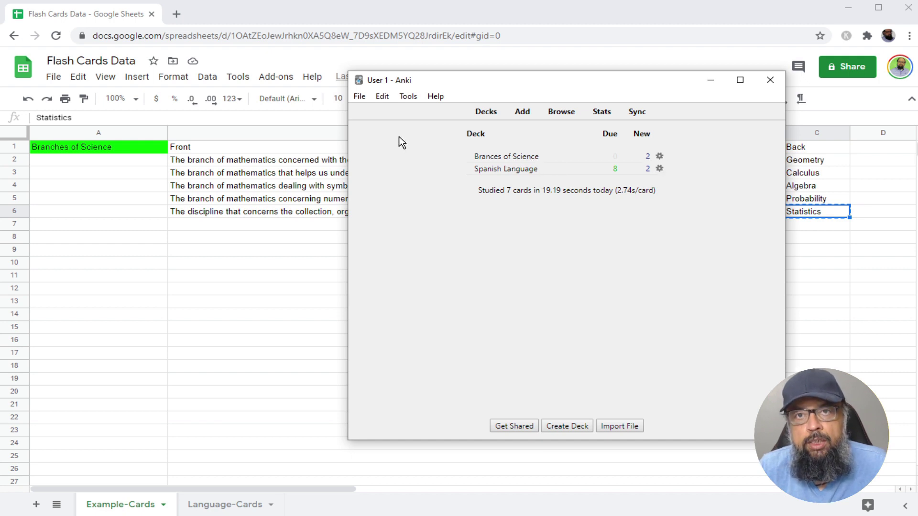
# Study the "Brances of Science" deck and reveal the answer to its first card.
pyautogui.click(408, 96)
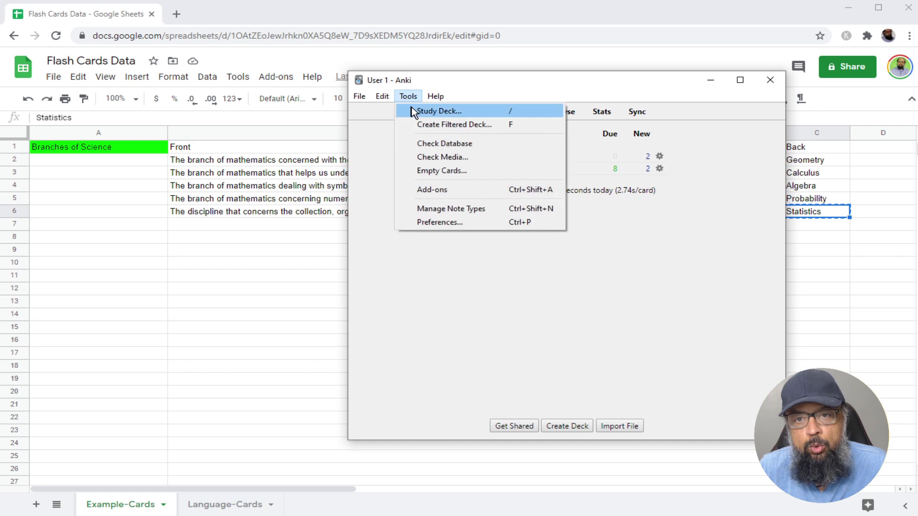
pyautogui.click(411, 107)
pyautogui.click(378, 141)
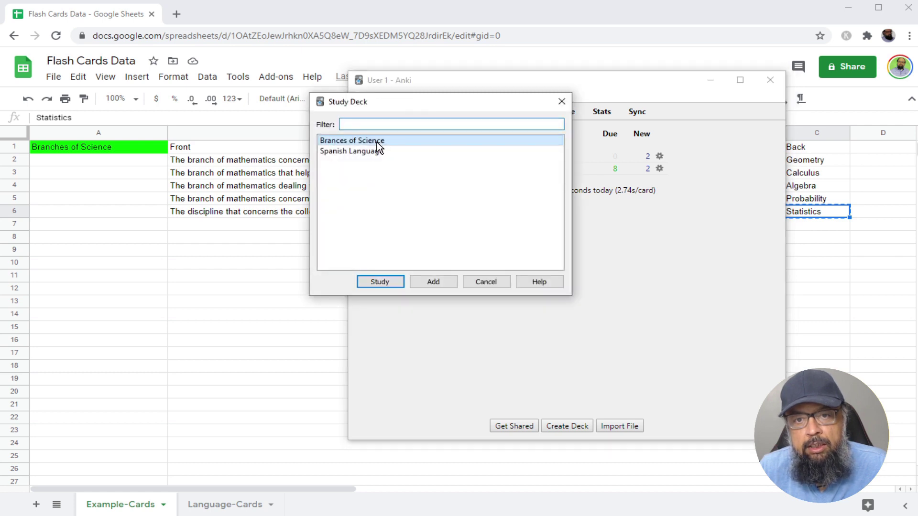
pyautogui.click(390, 283)
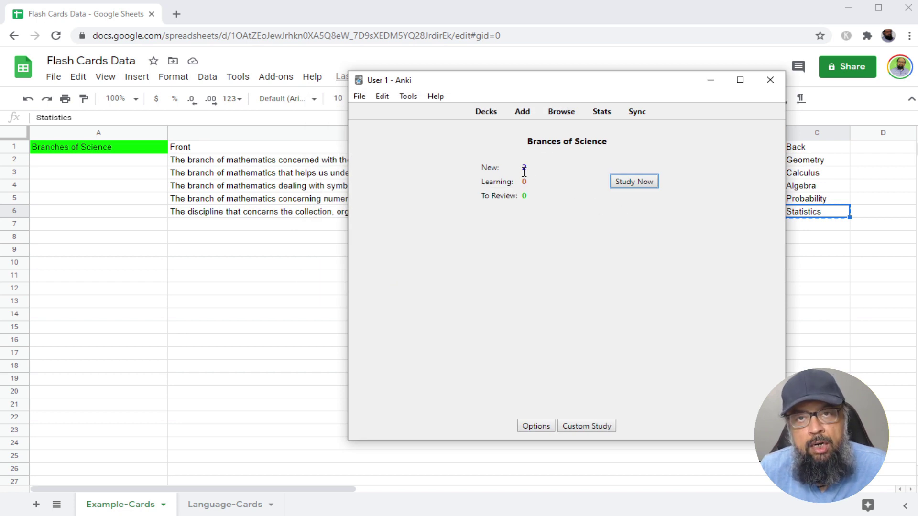
pyautogui.click(633, 181)
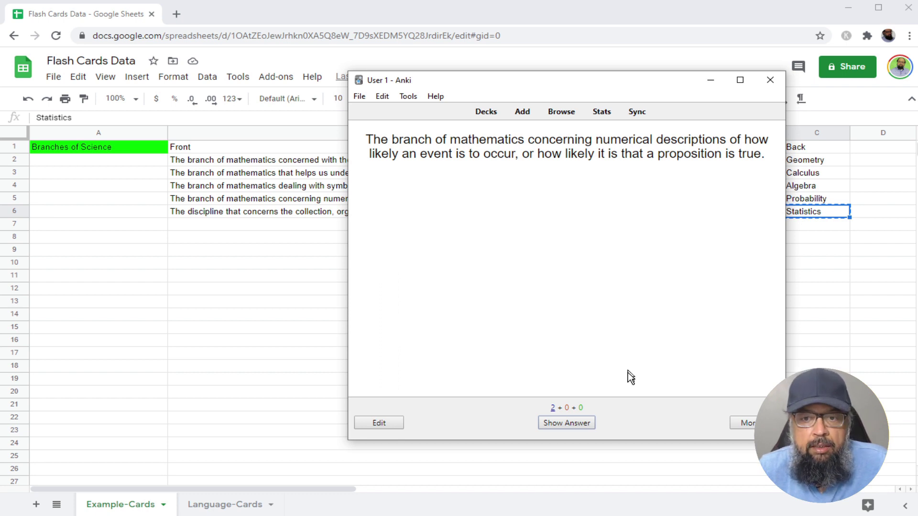
pyautogui.click(573, 422)
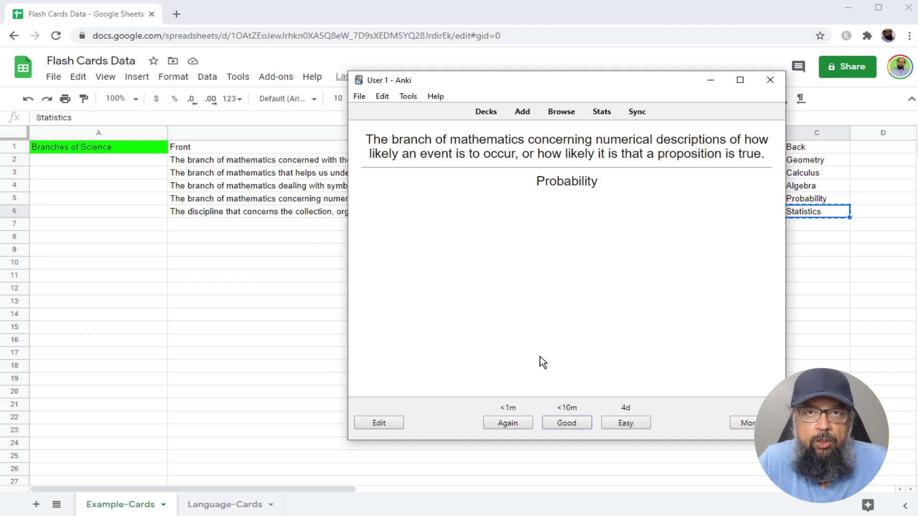
# Switch to the spreadsheet's Language-Cards sheet and fill the =GOOGLETRANSLATE(B3,"en","es") formula from C3 down to C9.
pyautogui.click(280, 323)
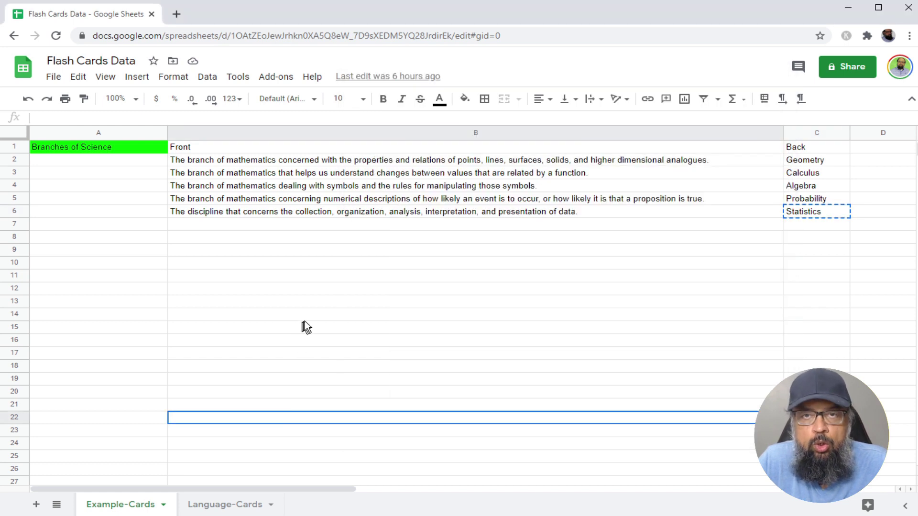
pyautogui.click(216, 508)
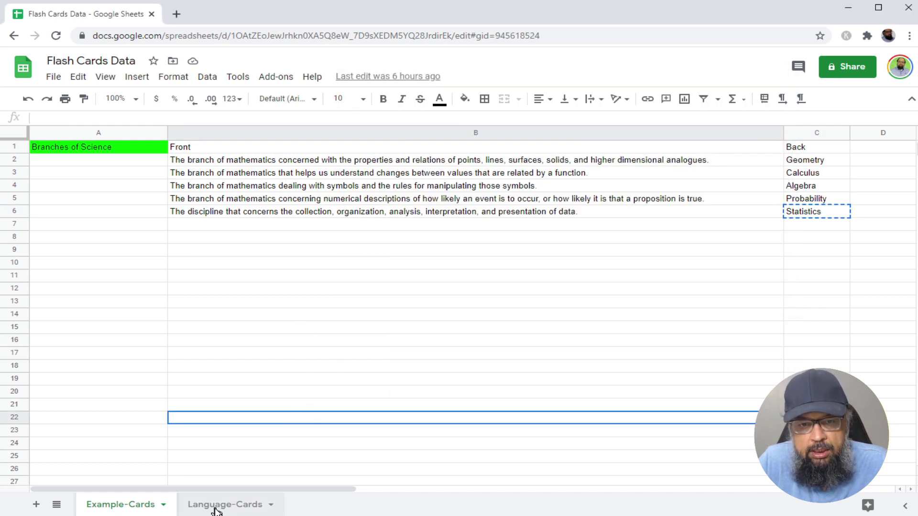
pyautogui.click(186, 314)
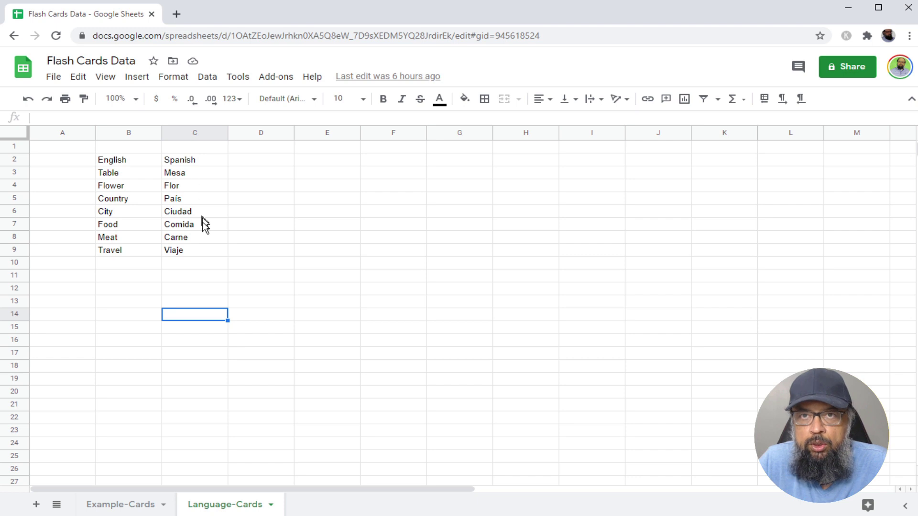
pyautogui.click(189, 175)
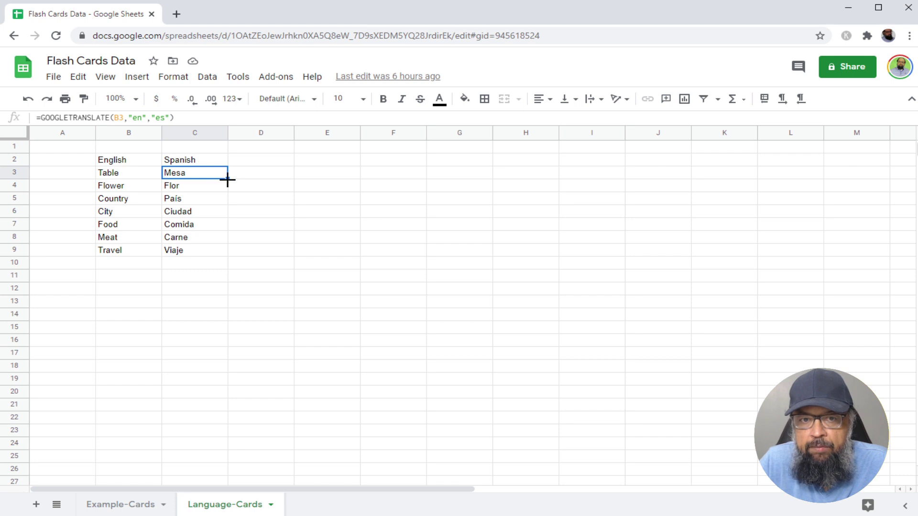
pyautogui.moveTo(228, 180); pyautogui.dragTo(229, 254)
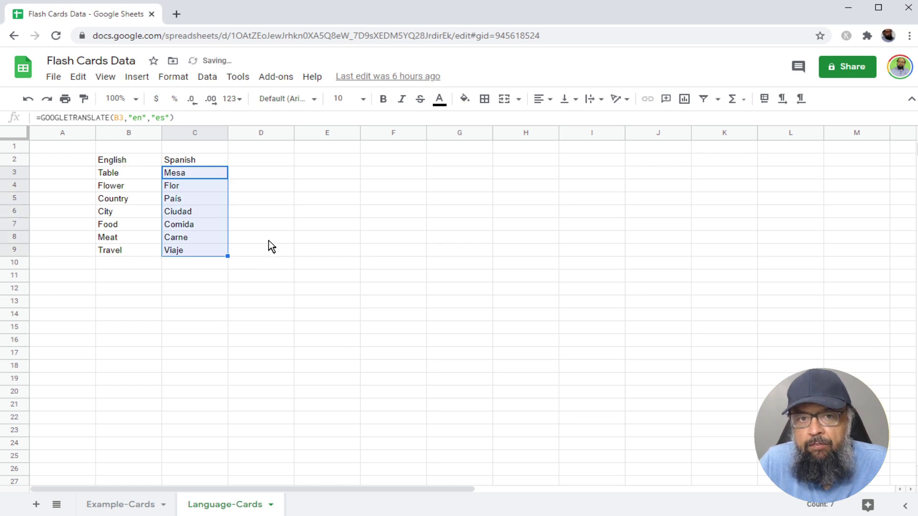
pyautogui.click(208, 281)
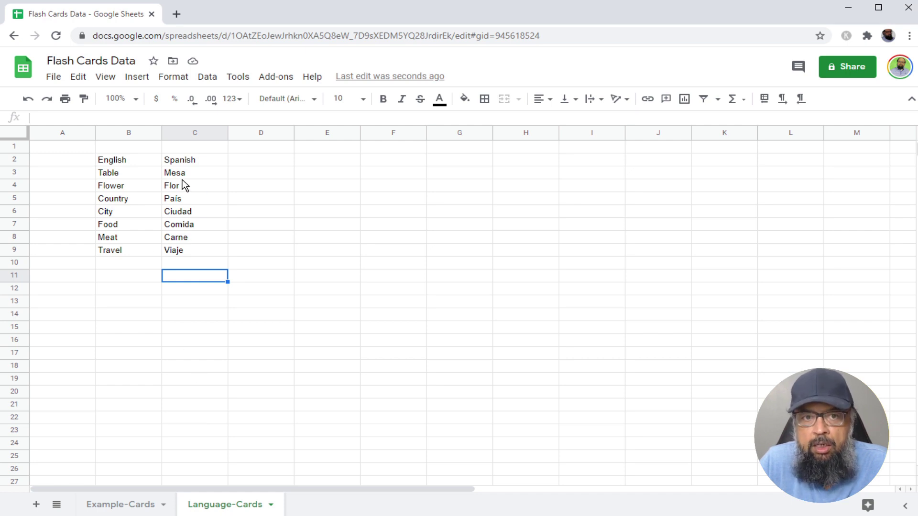
# Examine the English word in B3 and the translation formula in C3, and return to the Anki card.
pyautogui.click(114, 174)
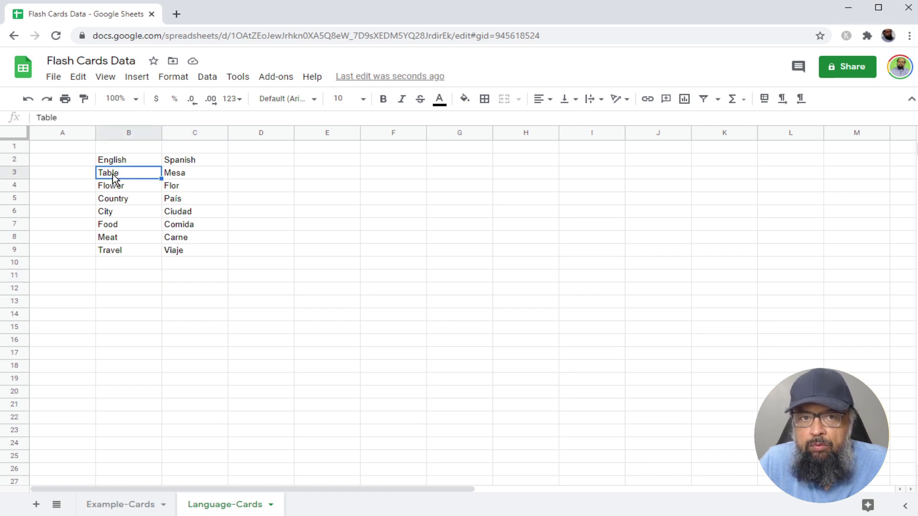
pyautogui.click(178, 176)
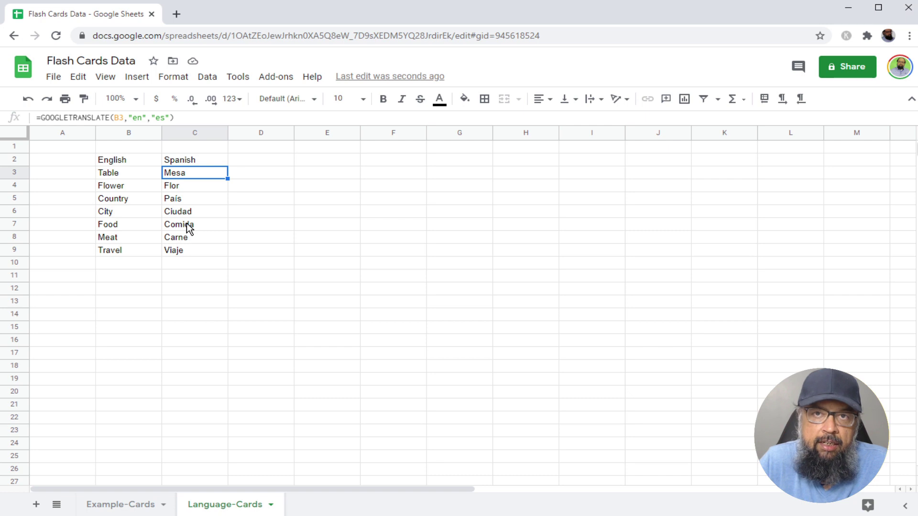
pyautogui.hotkey('alt', 'Tab')
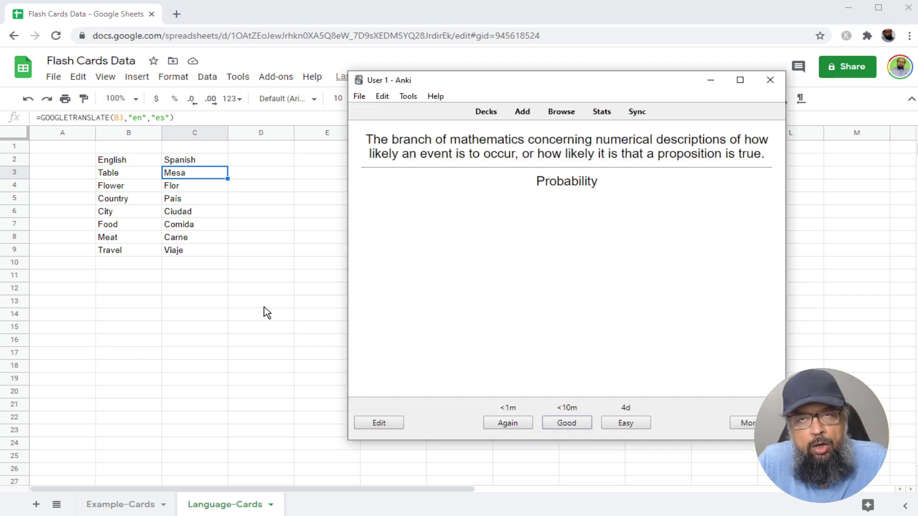